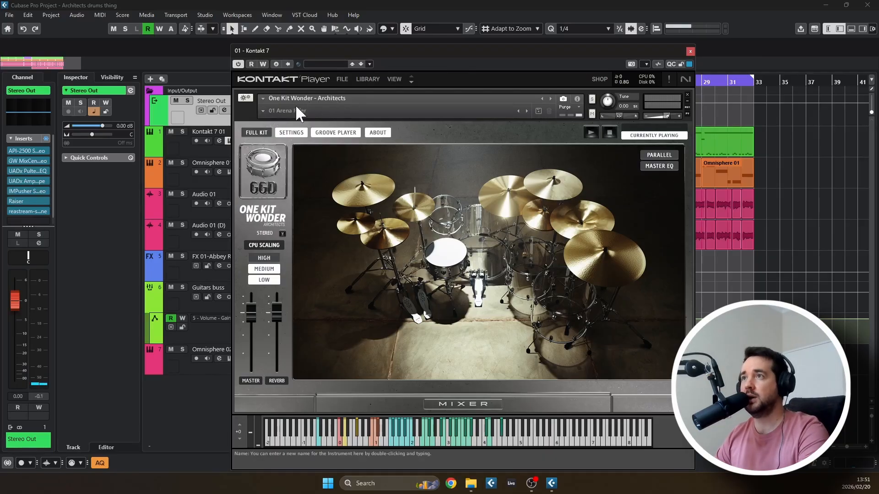
Look at the kit presets of One Kit Wonder - Architects, then close the Kontakt window
click(264, 110)
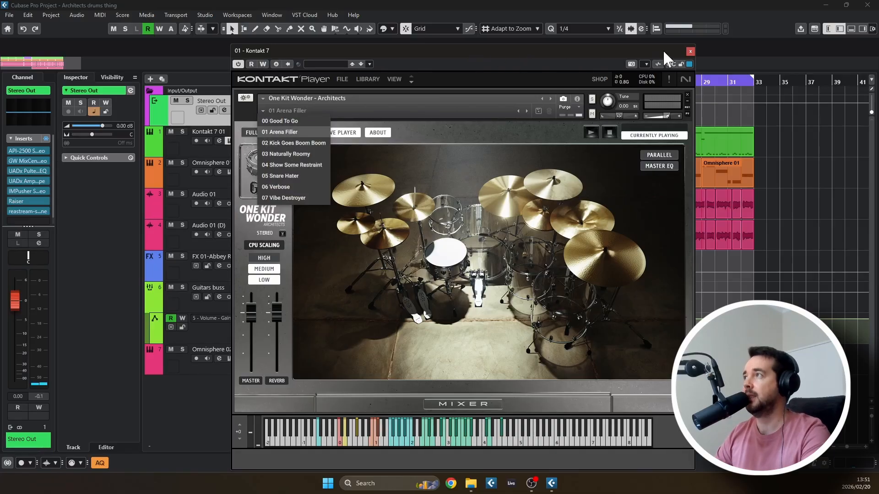
click(690, 51)
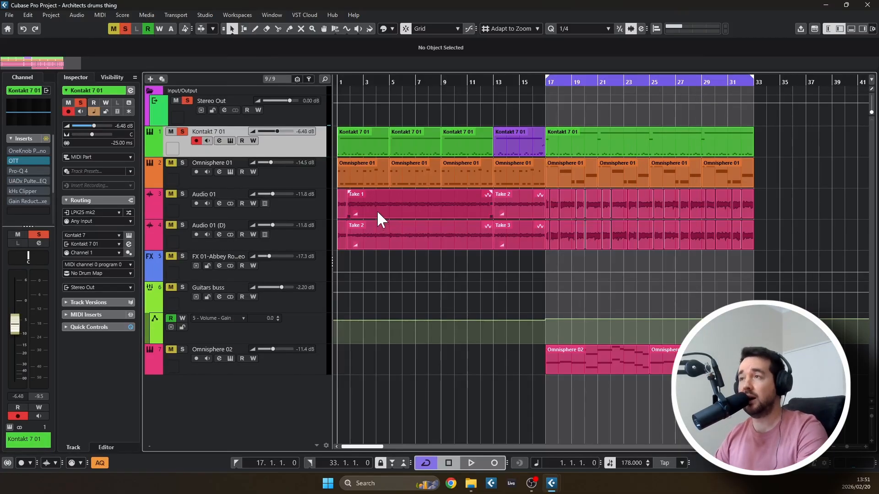
Play the Kontakt 7 01 drum track and switch its bypassed insert chain back on for a before-and-after comparison
key(space)
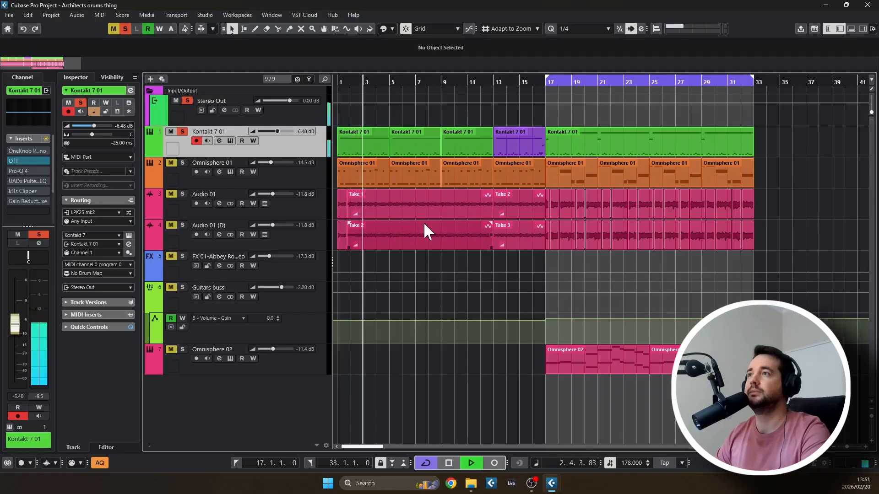
click(47, 139)
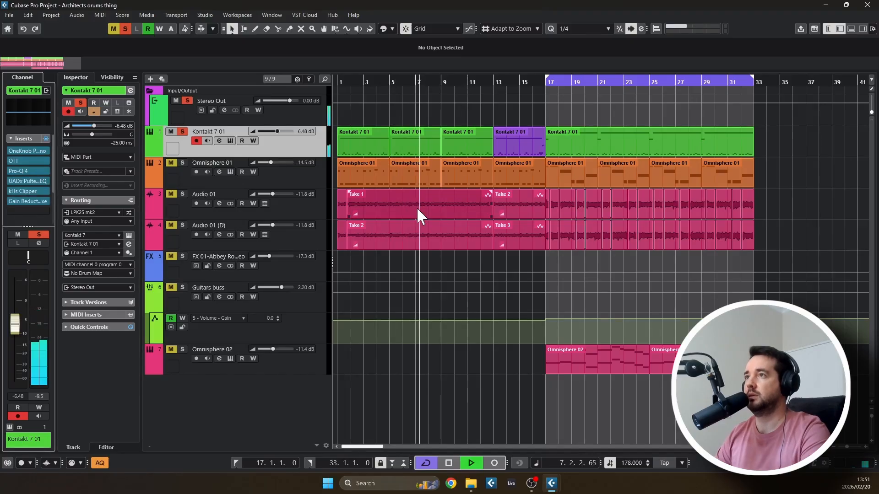
key(space)
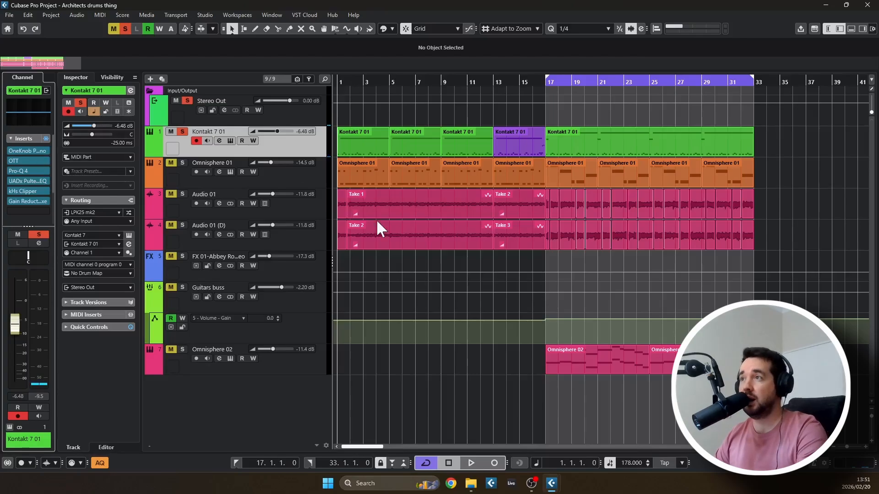
mouse_move(469, 235)
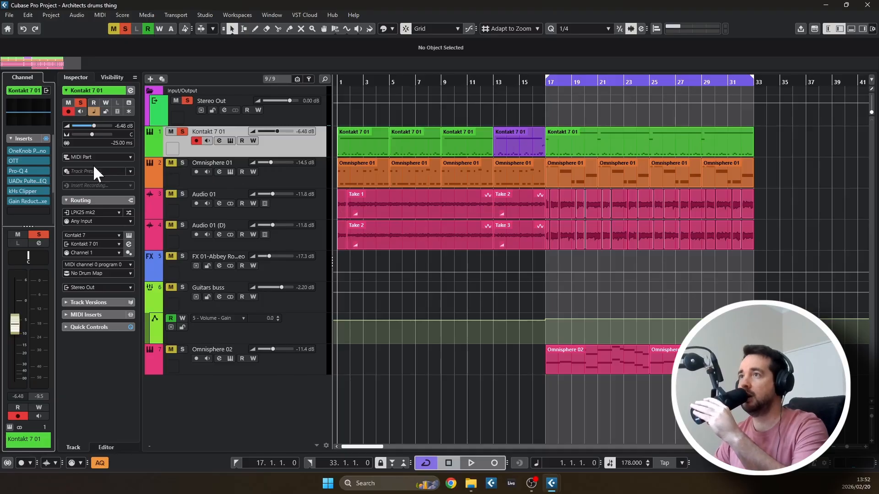
Inspect the OneKnob Phatter, OTT and Pro-Q 4 settings on the drum track
click(16, 148)
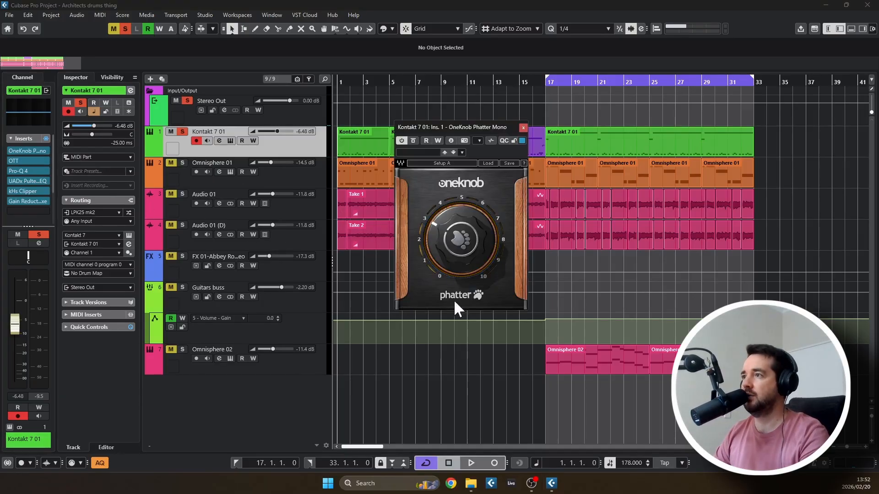
click(523, 127)
click(22, 162)
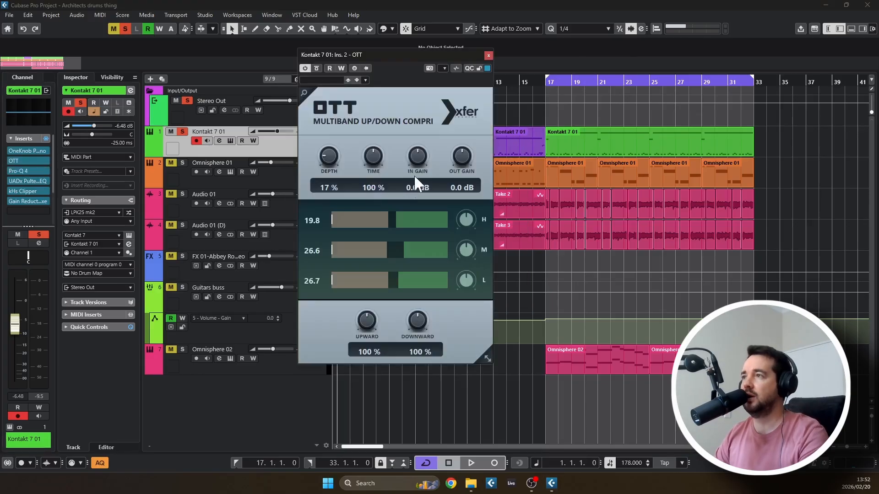
click(488, 55)
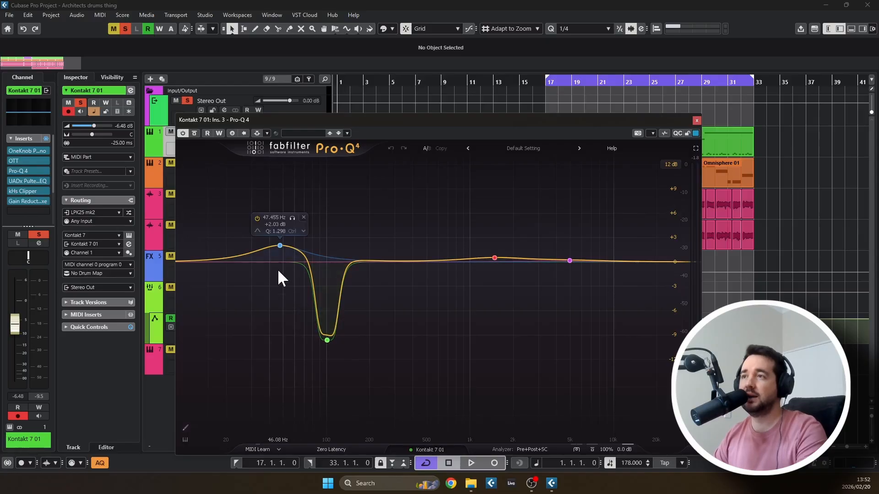
click(696, 120)
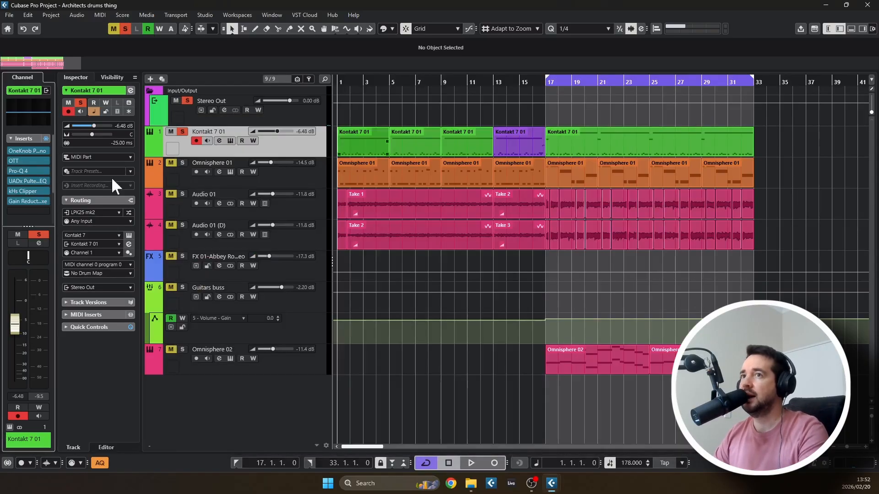
Inspect the Pultec EQP-1A, kHs Clipper and Gain Reduction Deluxe settings on the drum track
click(17, 181)
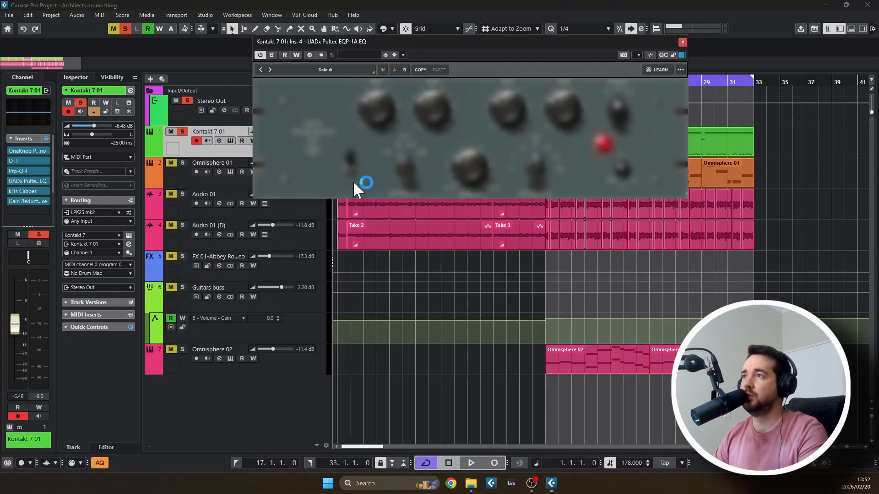
drag(467, 39, 467, 116)
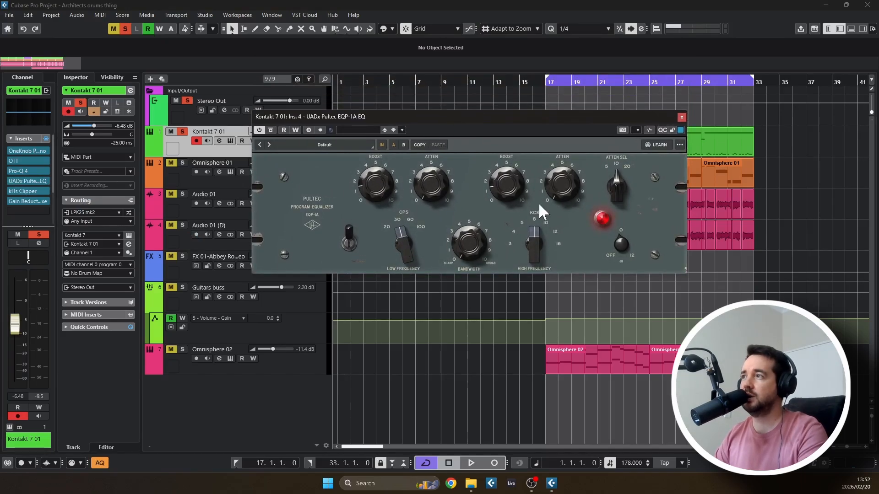
click(681, 117)
click(21, 189)
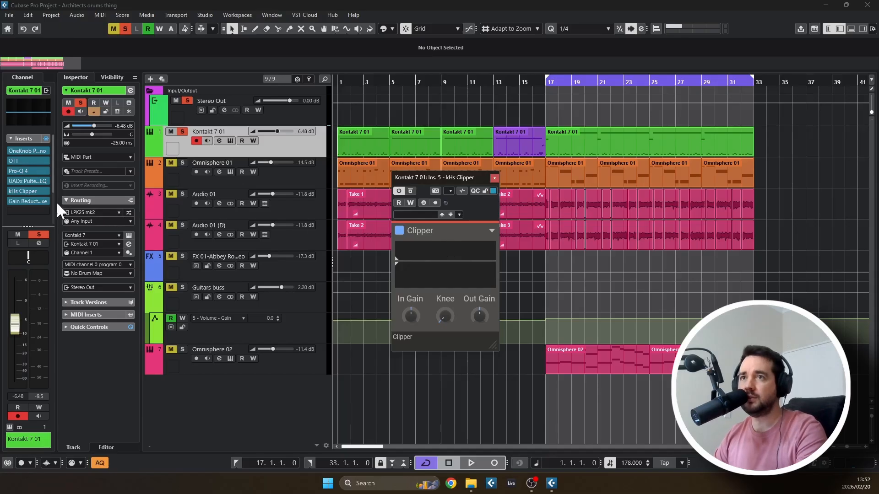
click(21, 201)
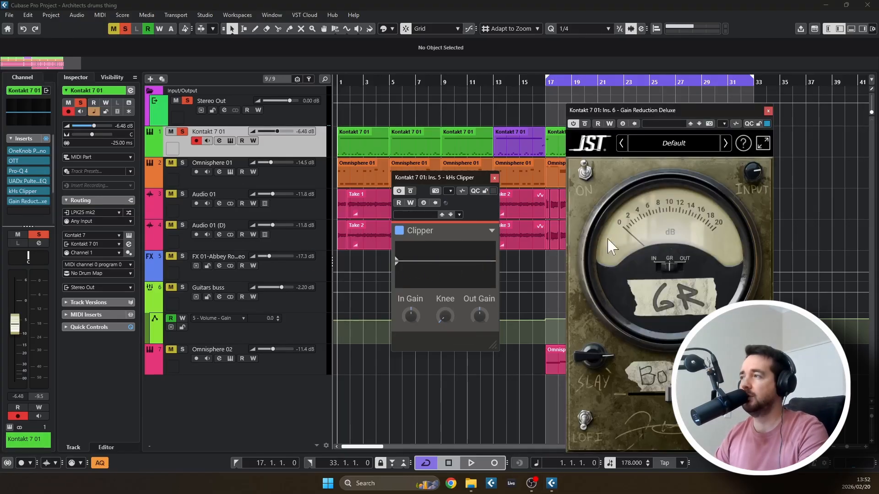
drag(647, 108, 506, 92)
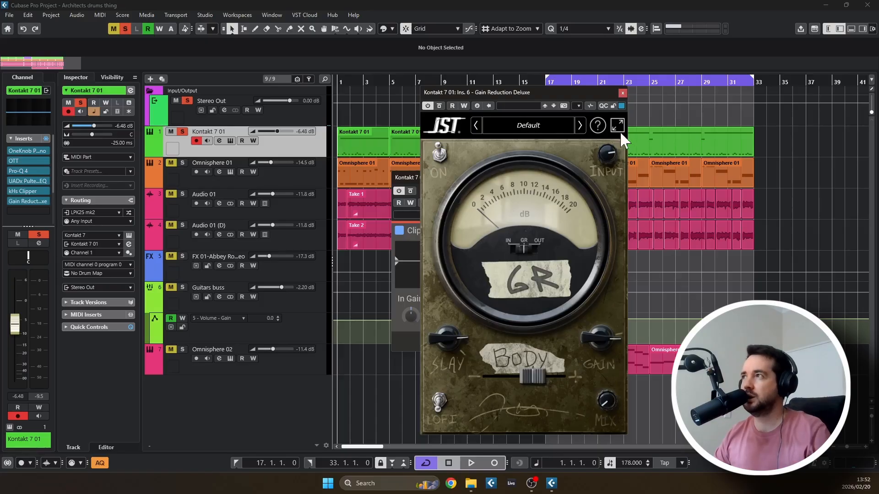
click(623, 93)
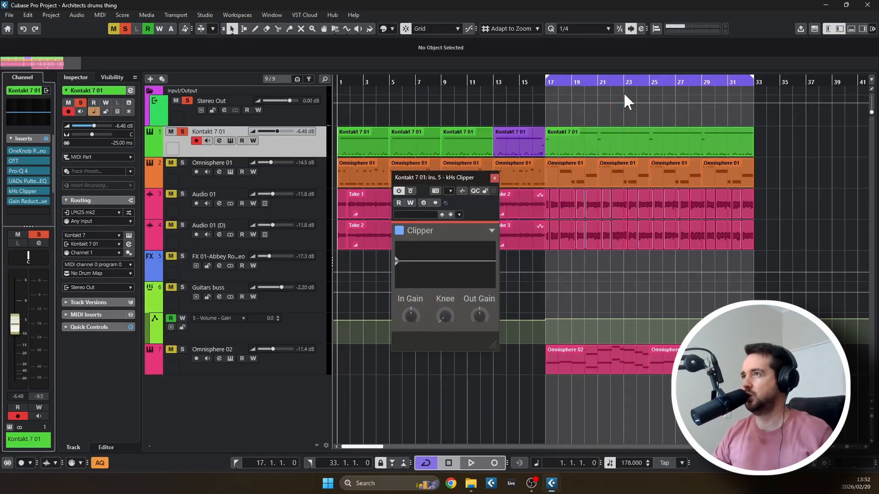
click(494, 178)
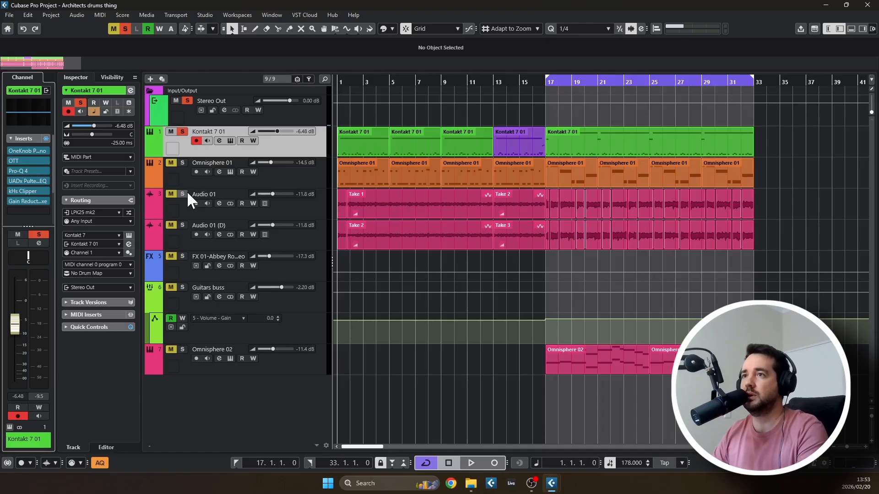
Extend the cycle range back to bar 1 and solo the Guitars buss
key(g)
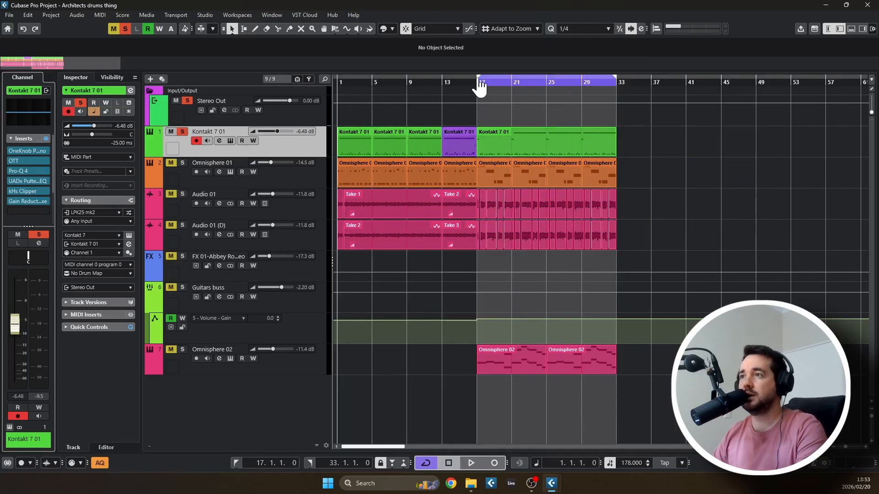
drag(479, 85, 333, 83)
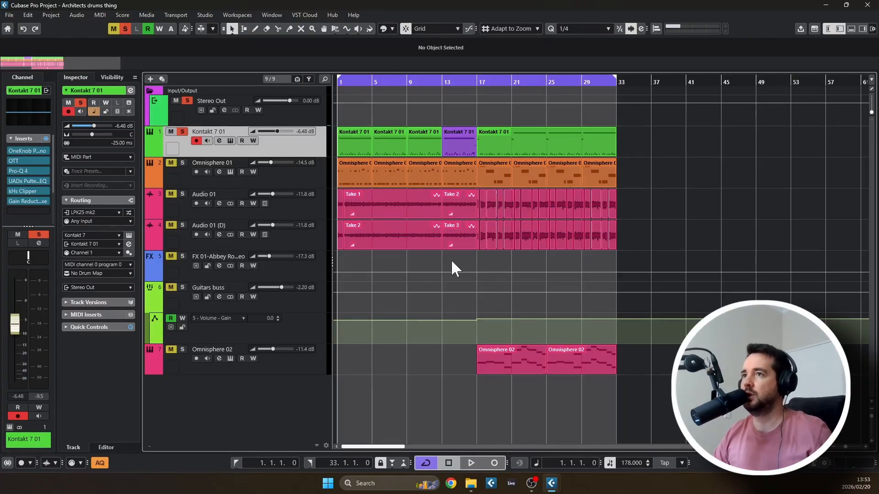
click(186, 287)
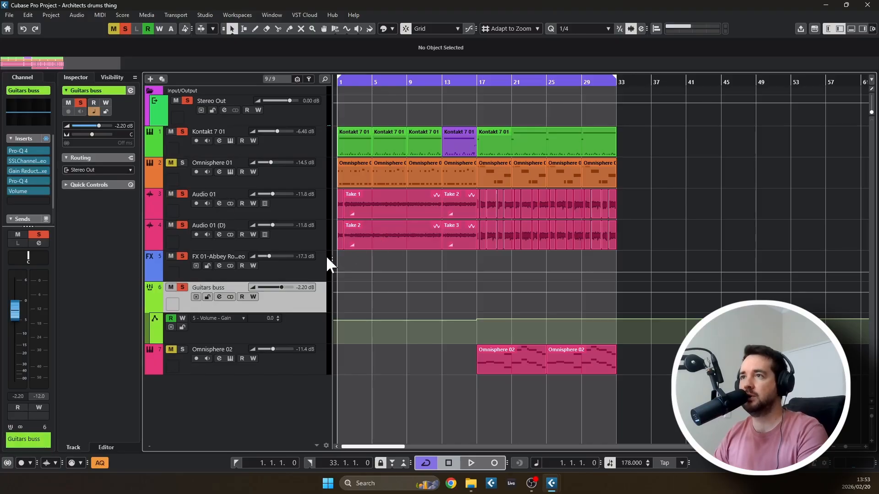
Review the channel settings of Audio 01, Audio 01 (D), the Abbey Road FX track and the Guitars buss
click(210, 191)
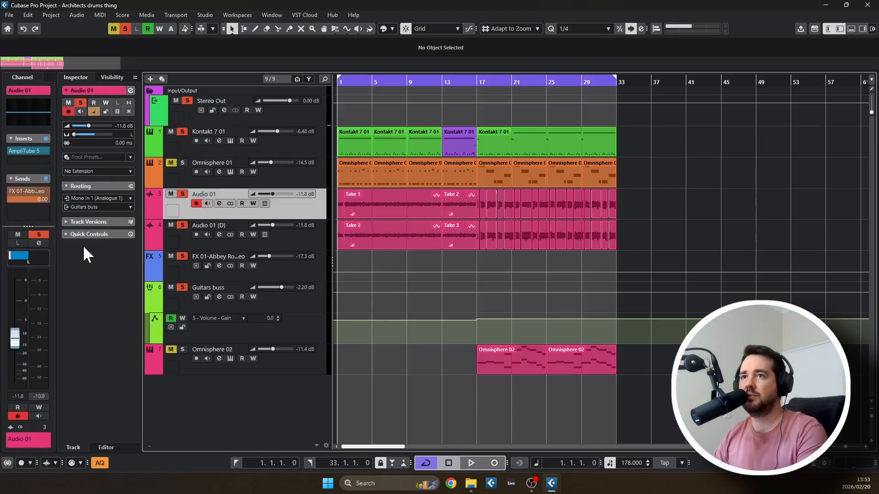
click(210, 223)
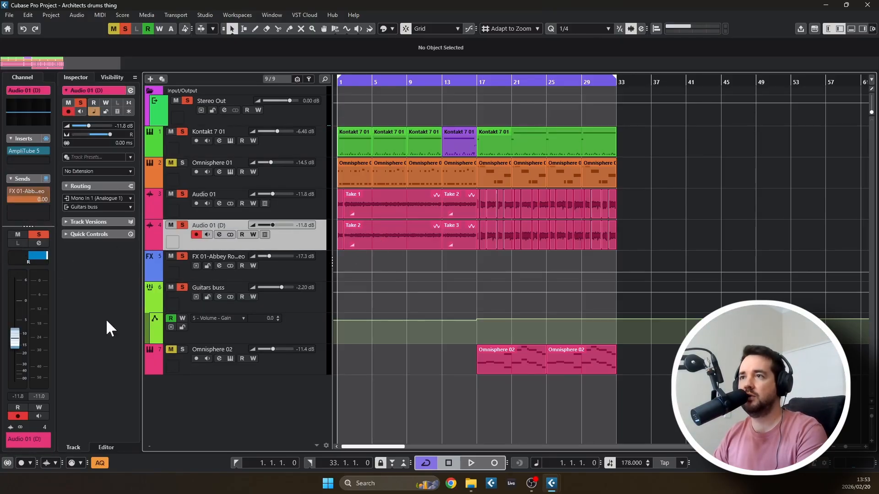
click(219, 259)
click(215, 293)
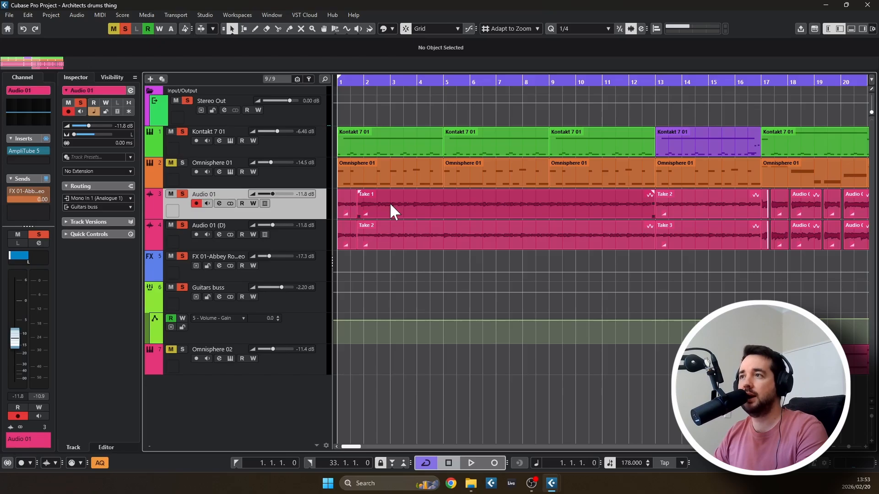
Bypass the insert plugins on the Guitars buss and mute the Abbey Road FX track
click(223, 286)
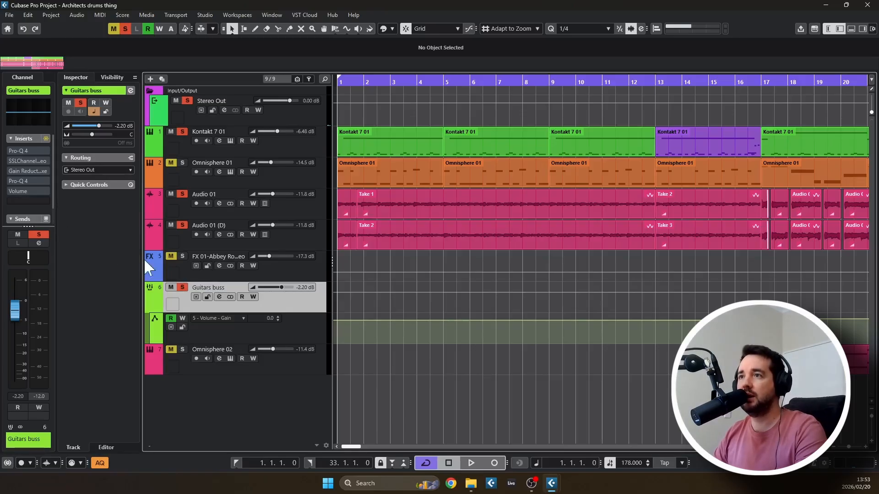
Inspect the AmpliTube 5 signal chain on Audio 01, including the green pedal, ENGL Powerball amp and cabinet slot
click(213, 199)
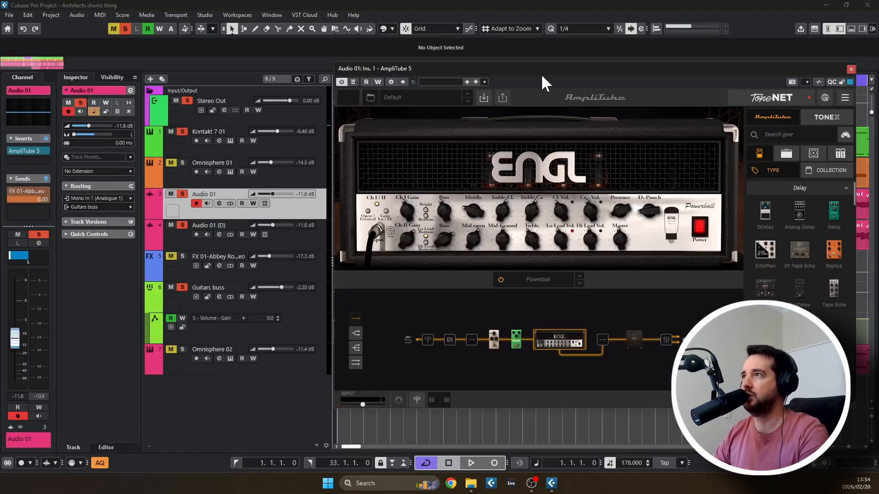
drag(540, 71, 462, 71)
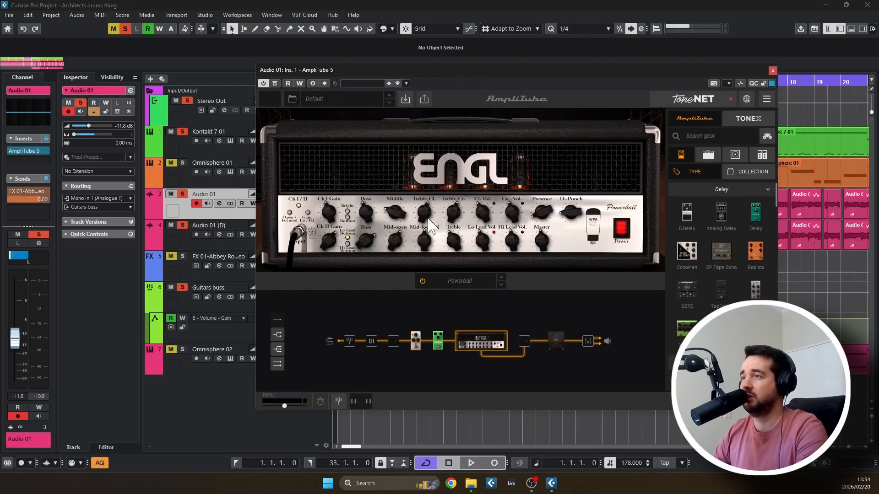
click(439, 341)
click(486, 341)
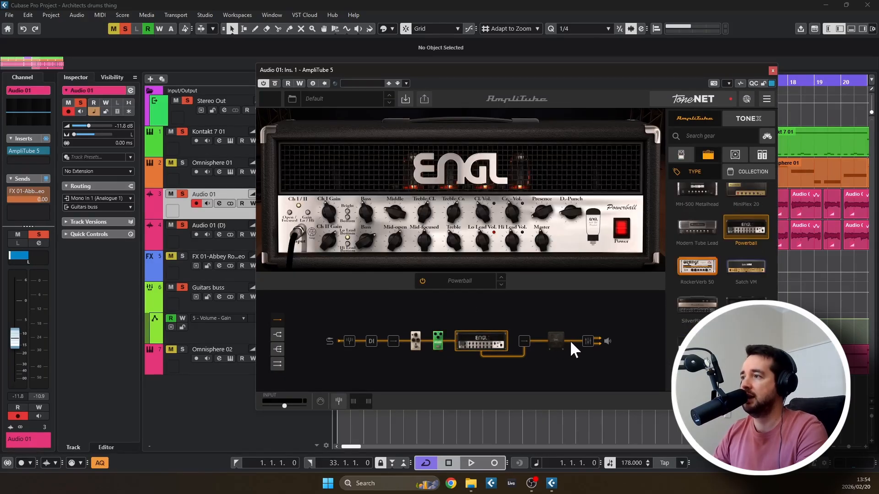
click(552, 339)
click(772, 70)
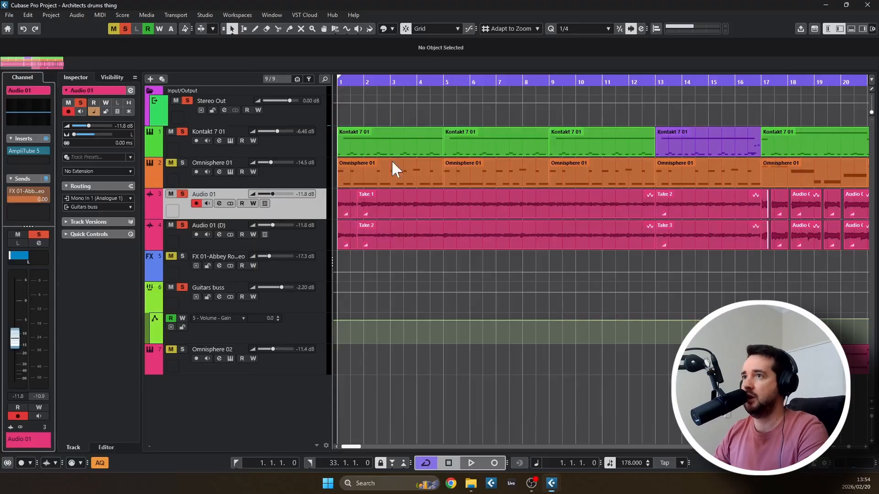
Play the guitars from bar 1 with the Guitars buss inserts bypassed to hear the unprocessed tone
click(259, 221)
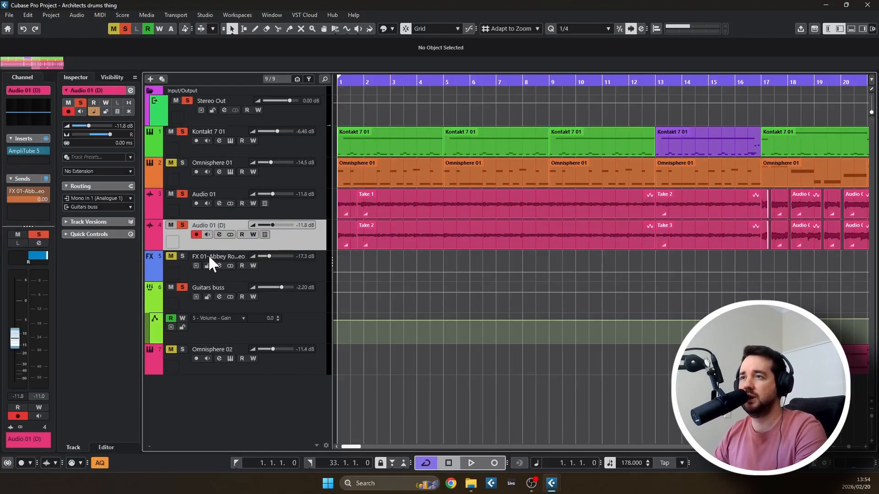
click(220, 284)
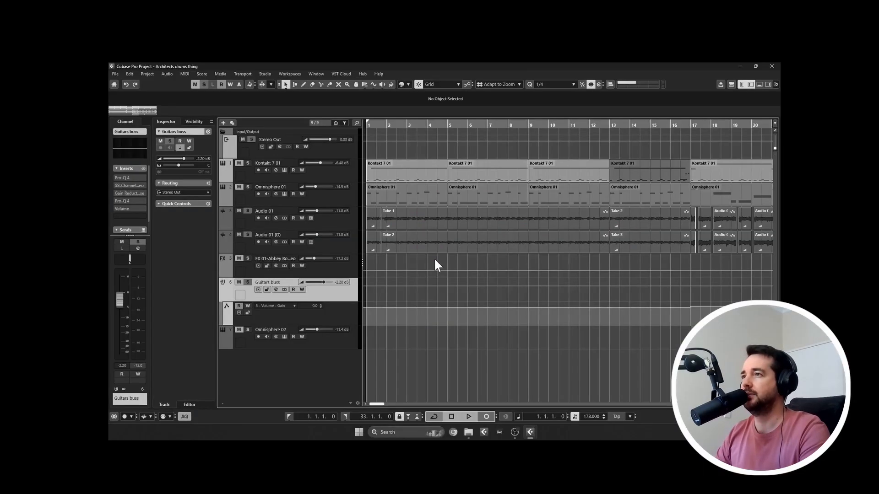
key(space)
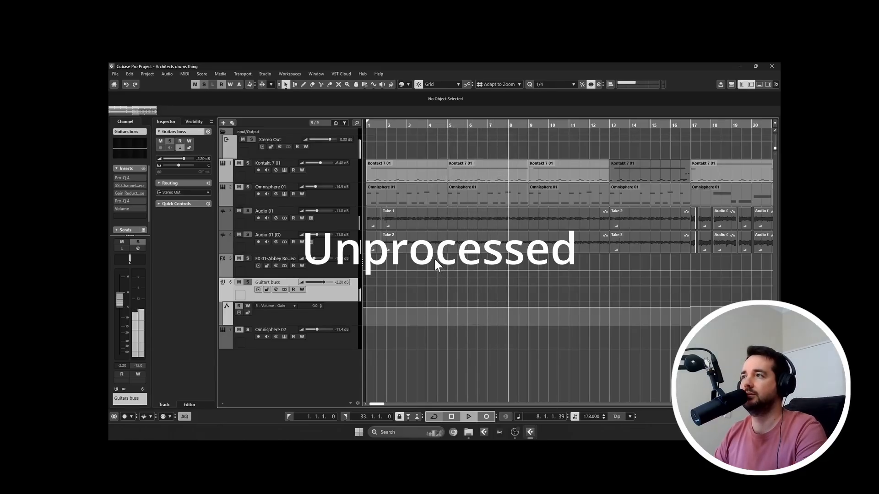
key(space)
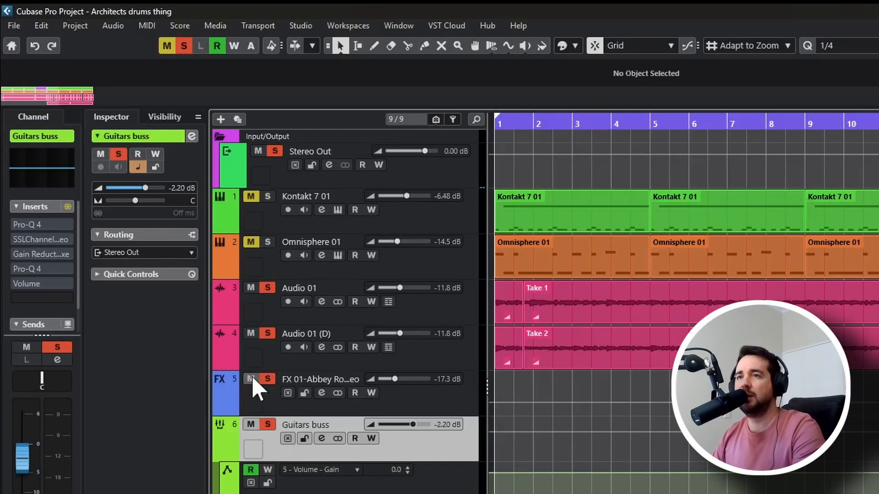
Re-enable the Guitars buss inserts: both Pro-Q 4 equalizers, SSLChannel, Gain Reduction Deluxe and Volume
click(16, 226)
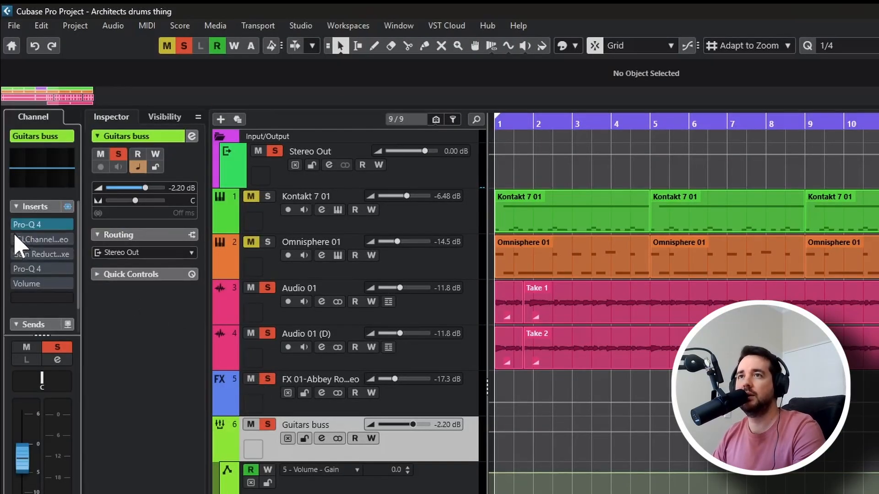
click(17, 240)
click(17, 254)
click(17, 268)
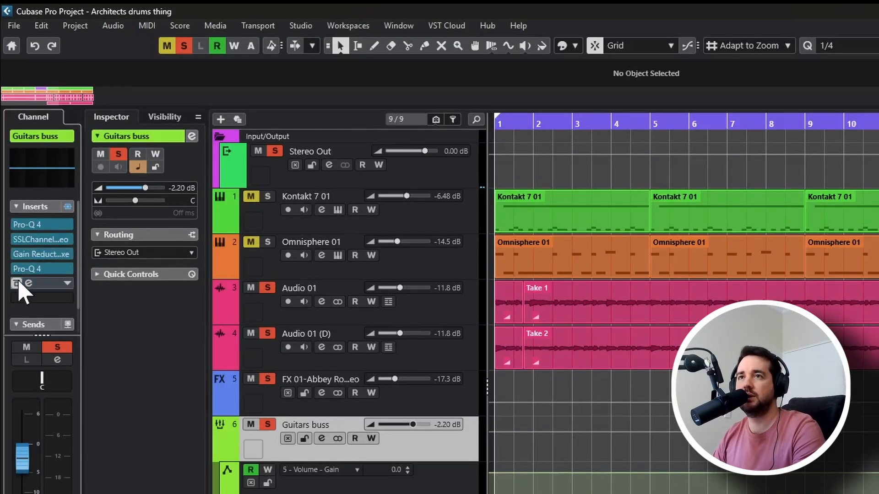
click(17, 284)
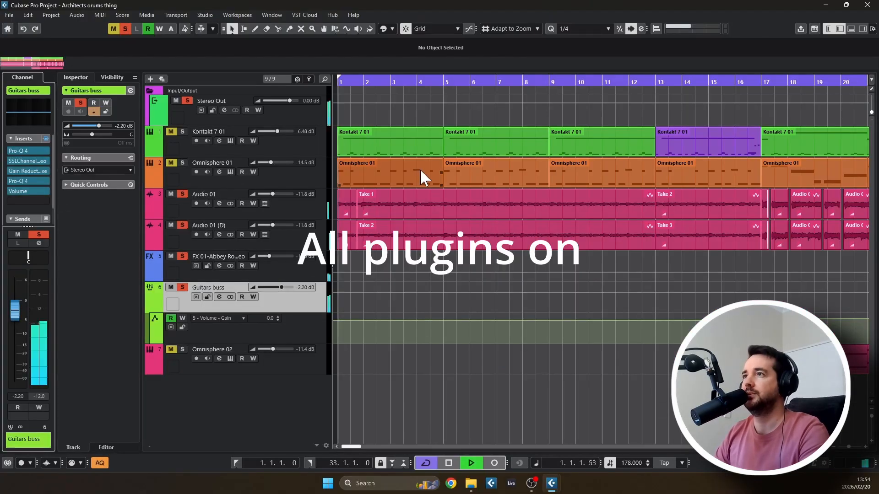
Play the guitars from bar 1 with all Guitars buss inserts enabled
key(space)
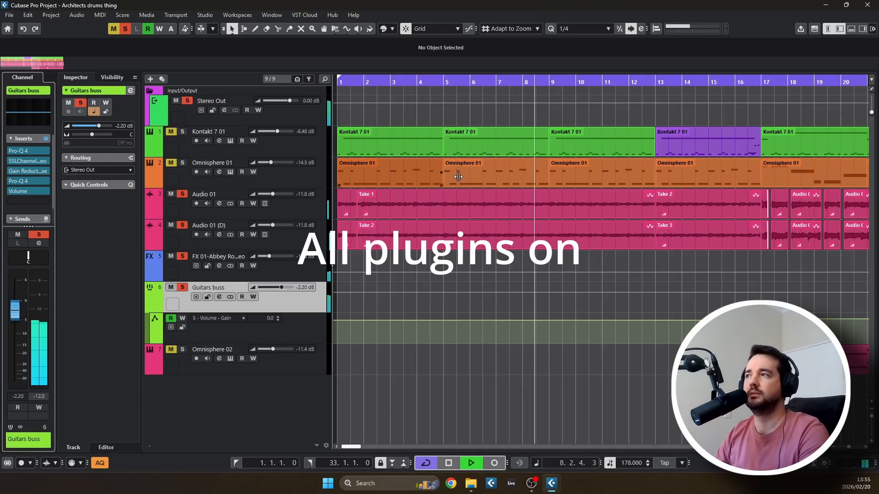
key(g)
key(space)
Set the playback position to bar 17 and play the guitars from there with all Guitars buss inserts enabled
scroll(509, 180, down, 4)
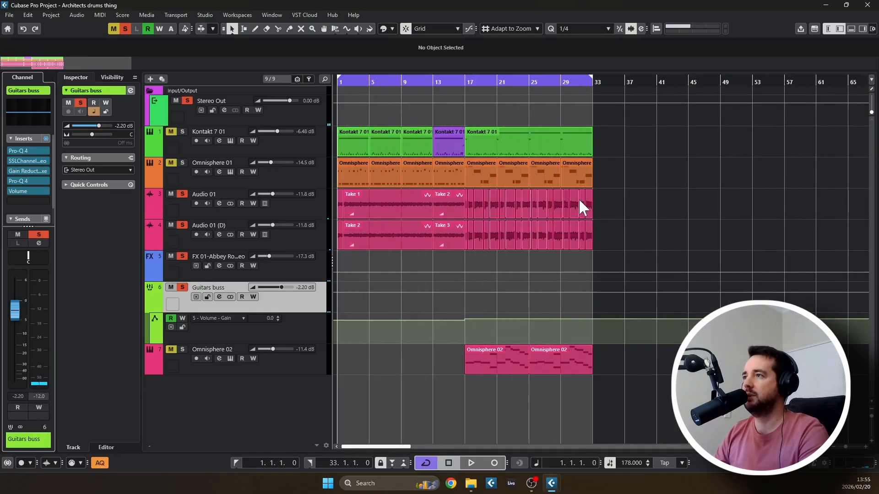
scroll(579, 198, up, 2)
scroll(408, 128, up, 3)
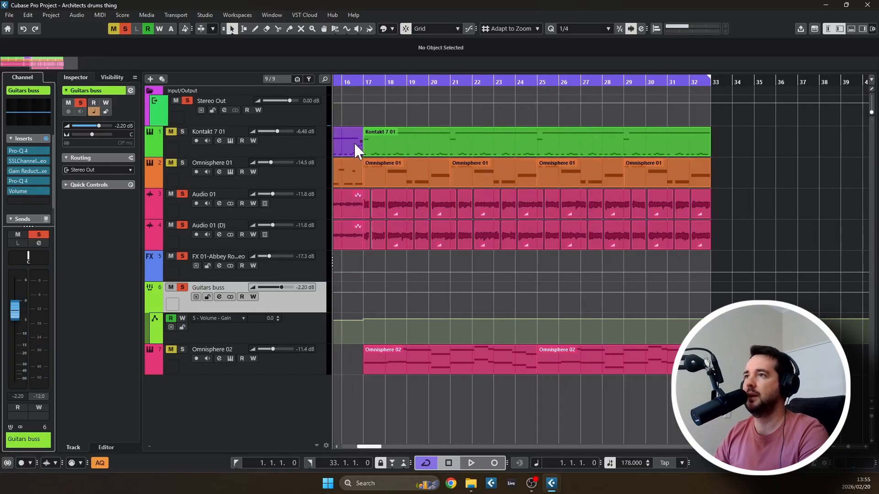
click(360, 84)
key(h)
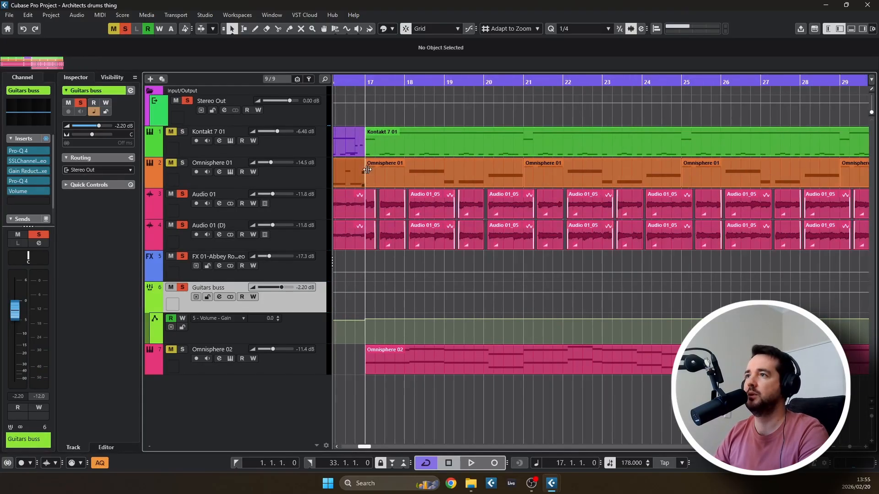
key(space)
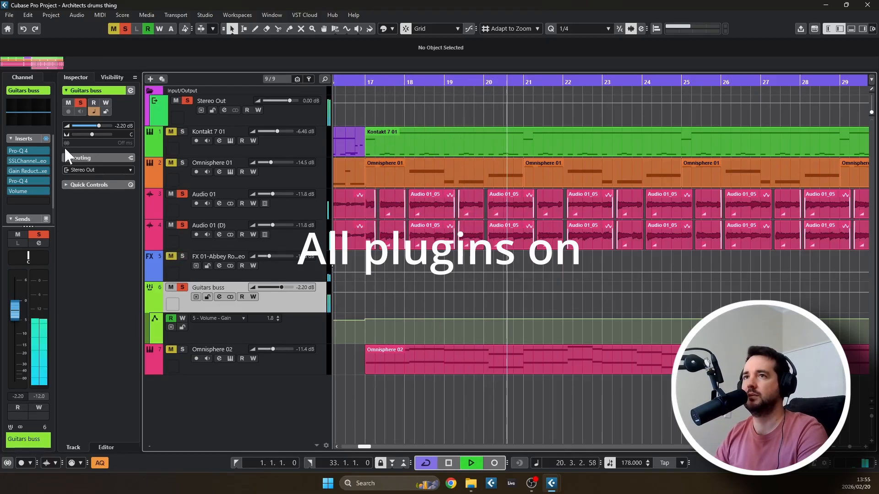
key(space)
key(g)
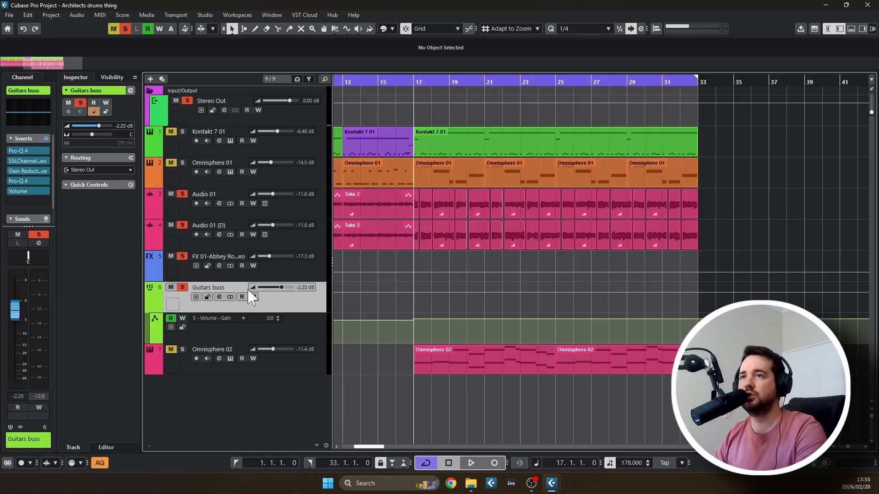
Open the first Pro-Q 4 on the Guitars buss and bypass the SSLChannel, Gain Reduction Deluxe, second Pro-Q 4 and Volume inserts
click(24, 149)
click(24, 154)
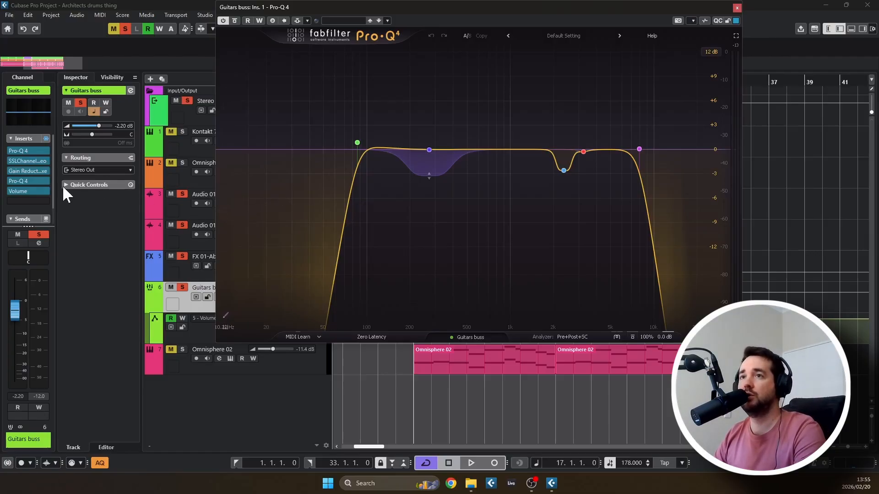
mouse_move(9, 162)
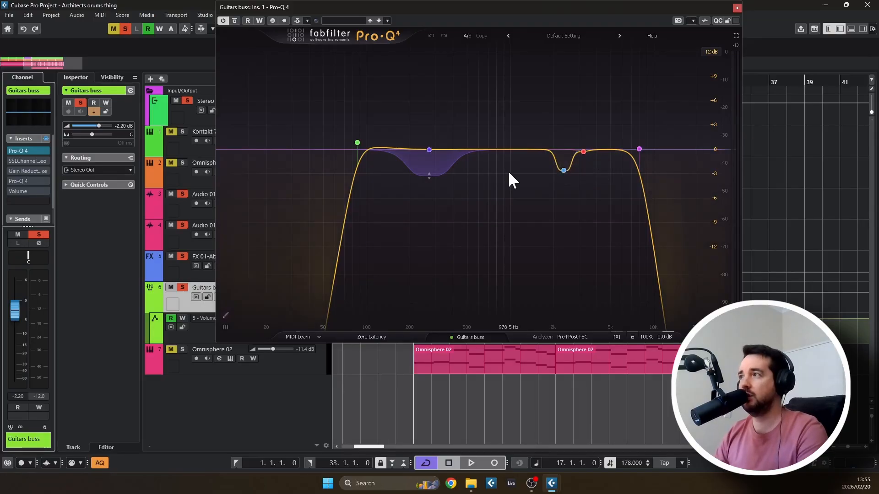
drag(426, 25, 422, 63)
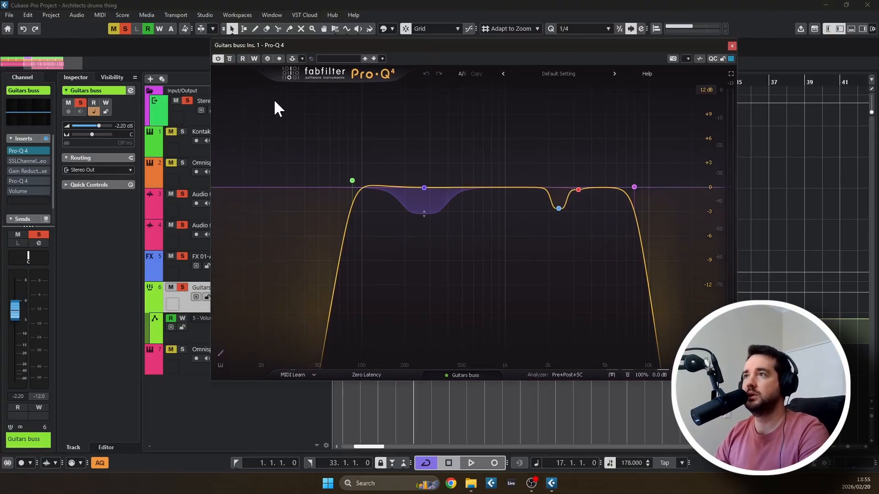
Play from bar 17 comparing the first Pro-Q 4 bypassed and active, and inspect its low-cut and upper-mid bands
click(230, 59)
key(space)
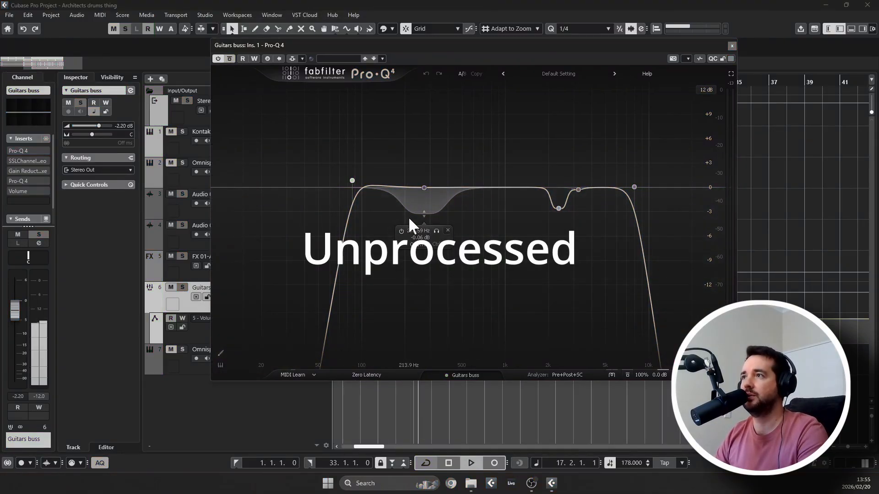
click(232, 59)
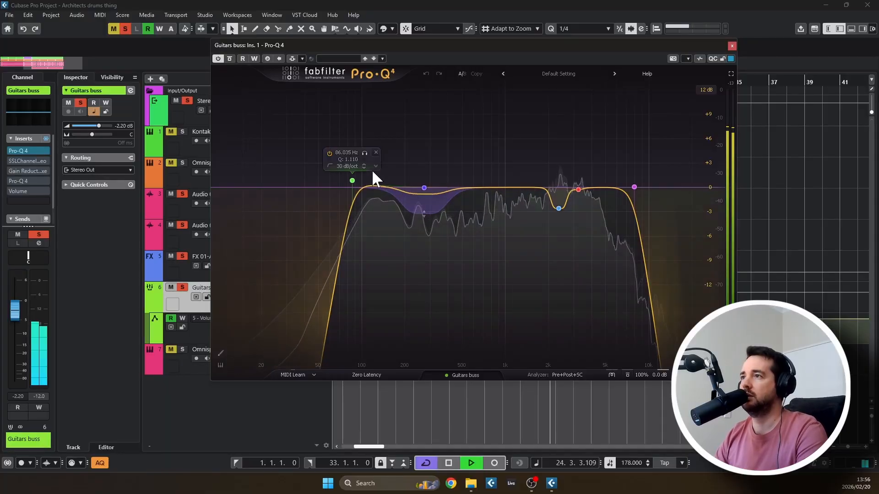
key(space)
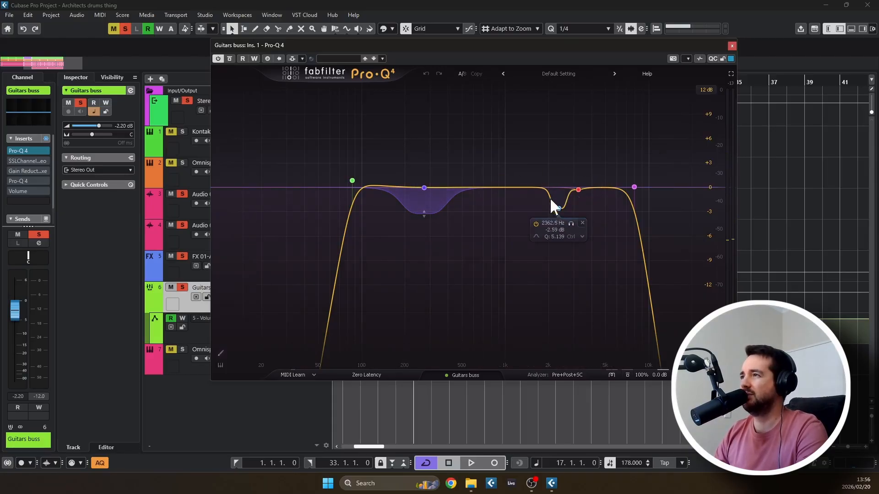
mouse_move(553, 205)
mouse_down()
mouse_move(574, 191)
mouse_move(567, 195)
mouse_up()
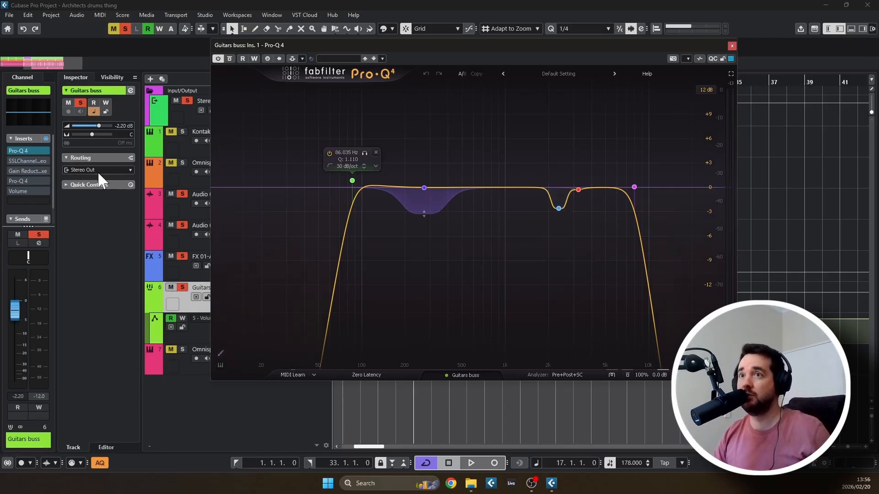
Enable and open the SSLChannel insert on the Guitars buss, and close the first Pro-Q 4 window
click(19, 160)
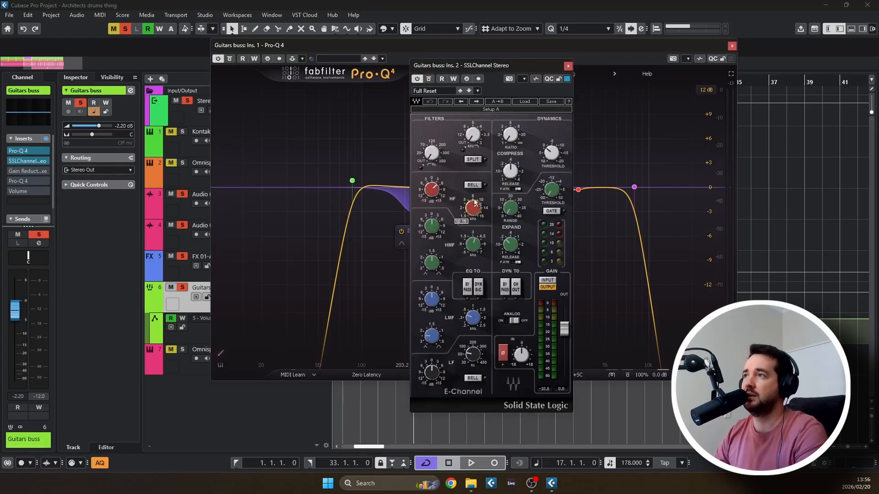
click(568, 65)
click(21, 160)
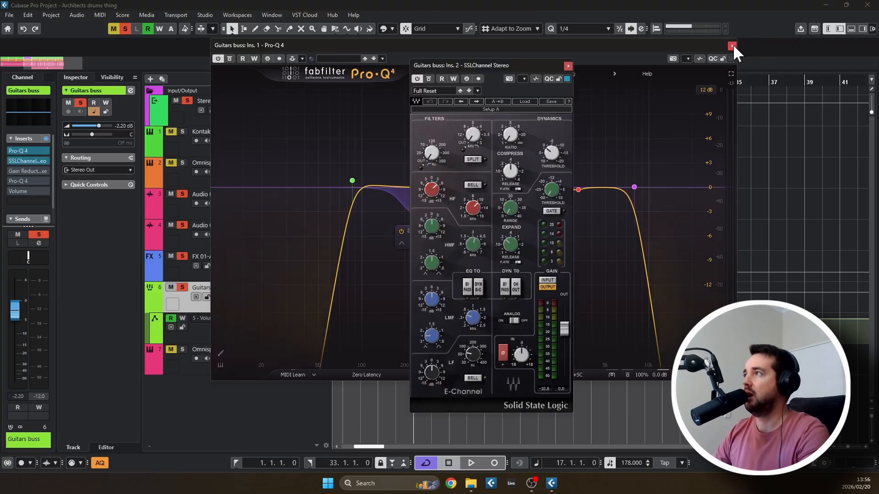
click(732, 45)
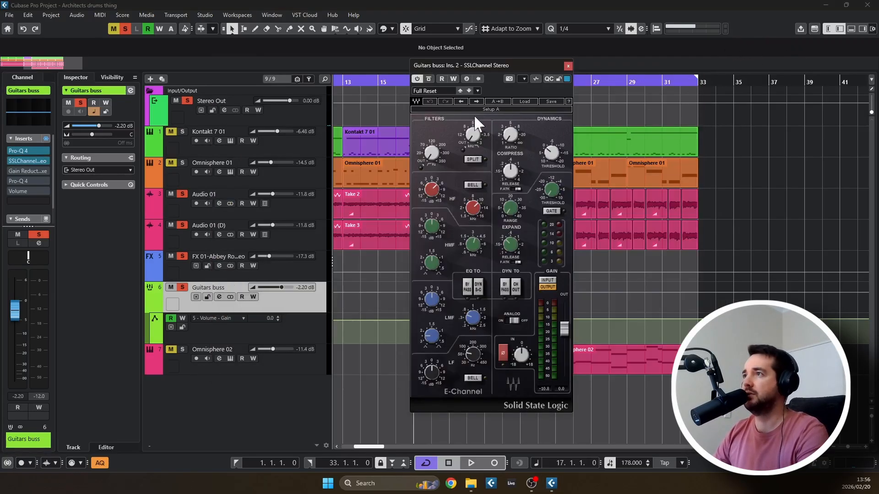
Play the guitars from bar 17 comparing the SSLChannel insert bypassed and active
click(430, 78)
key(space)
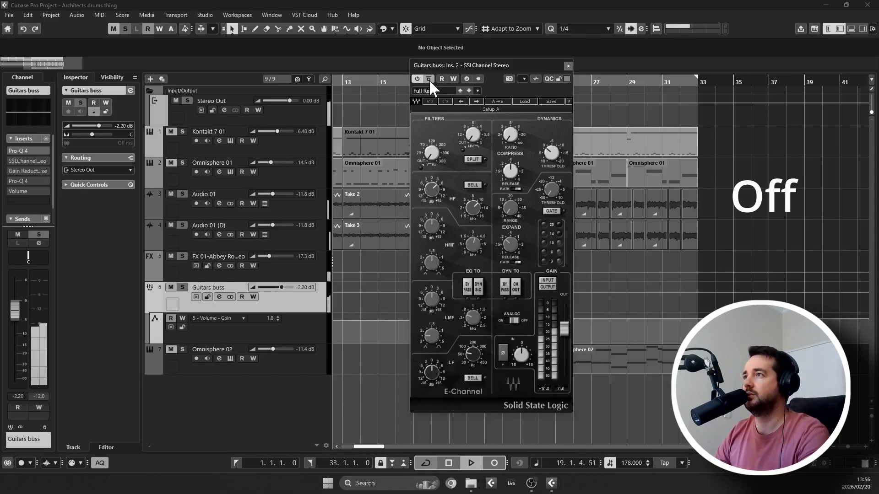
click(429, 79)
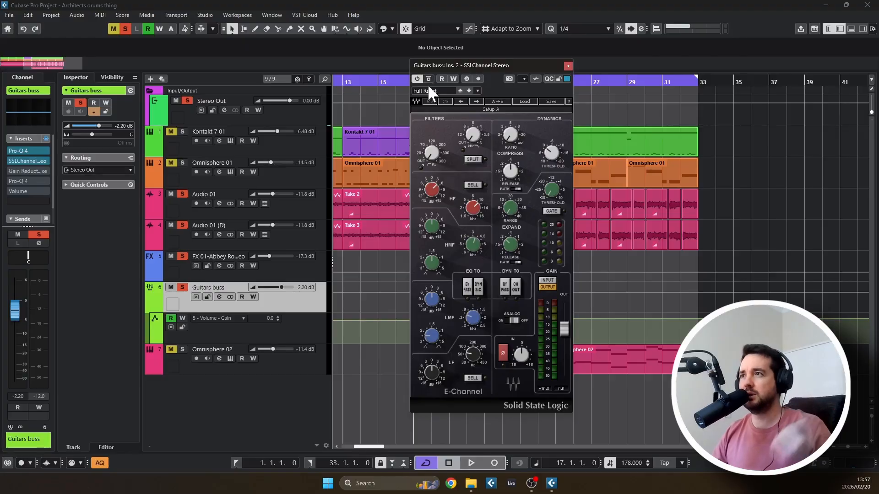
Enable the Gain Reduction Deluxe insert and open it in place of the SSLChannel window
click(11, 170)
click(568, 66)
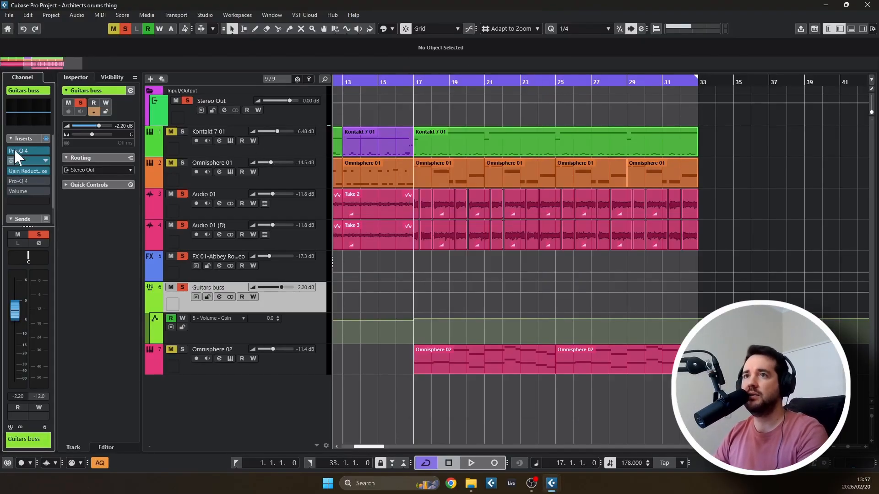
click(25, 170)
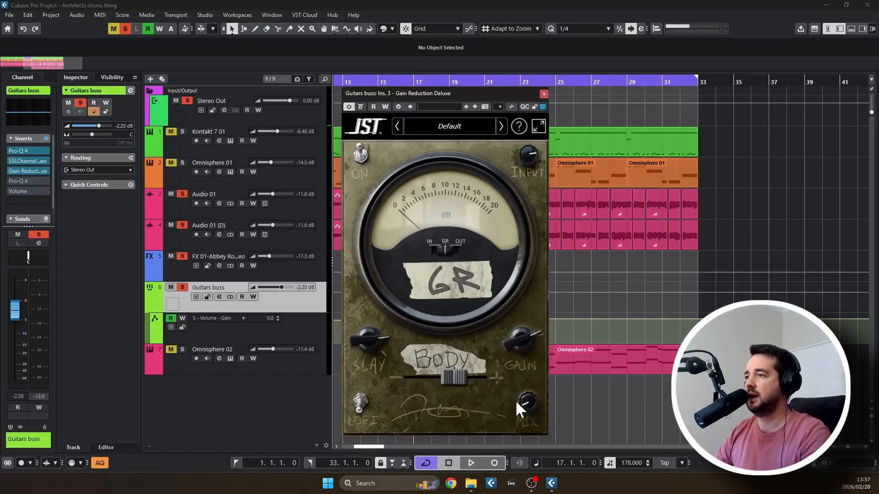
drag(478, 96, 482, 83)
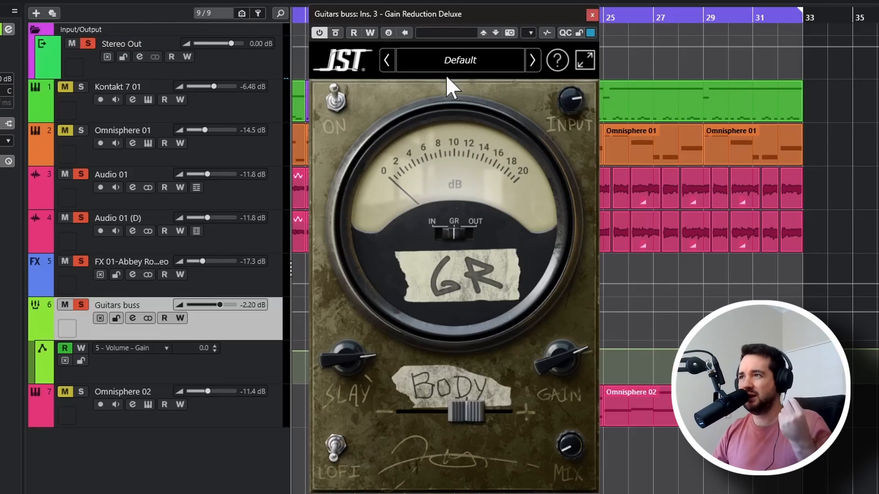
Compare the guitars with Gain Reduction Deluxe bypassed and active during playback, and check its Mix amount
click(337, 35)
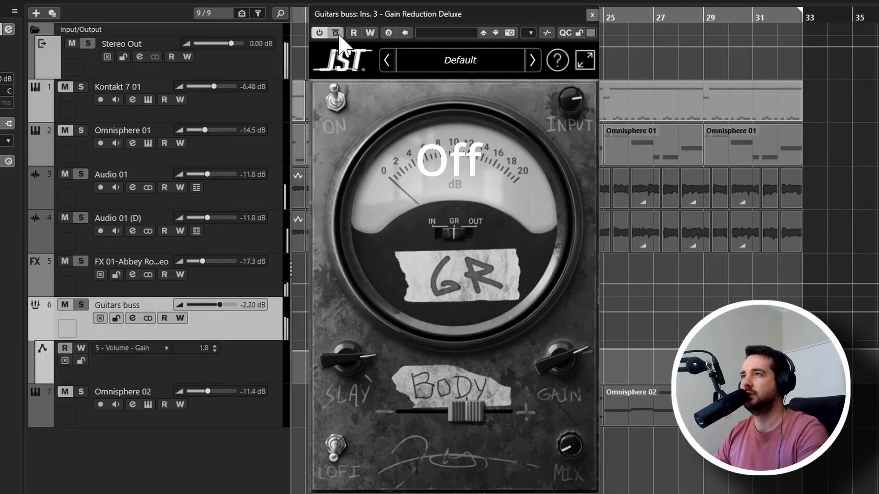
click(339, 36)
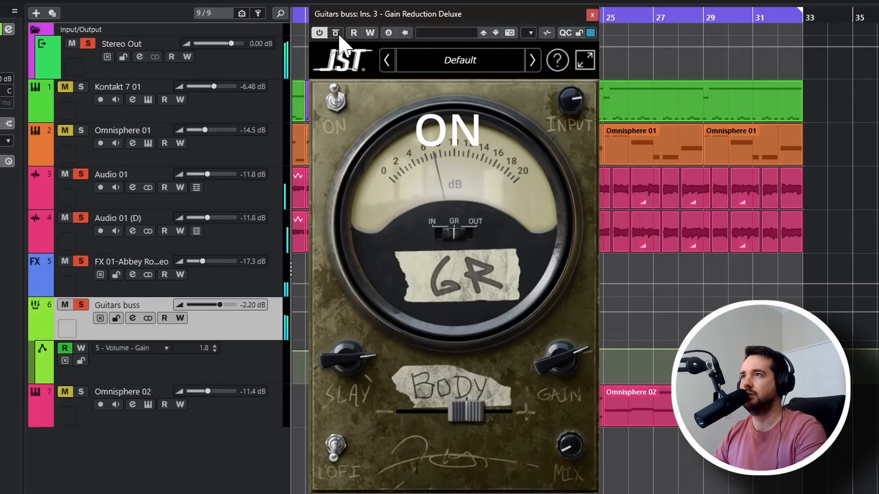
click(339, 36)
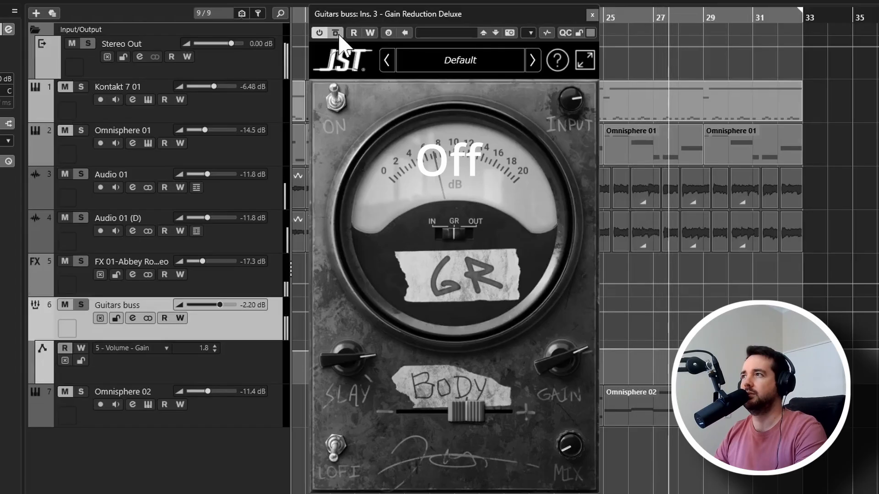
click(339, 36)
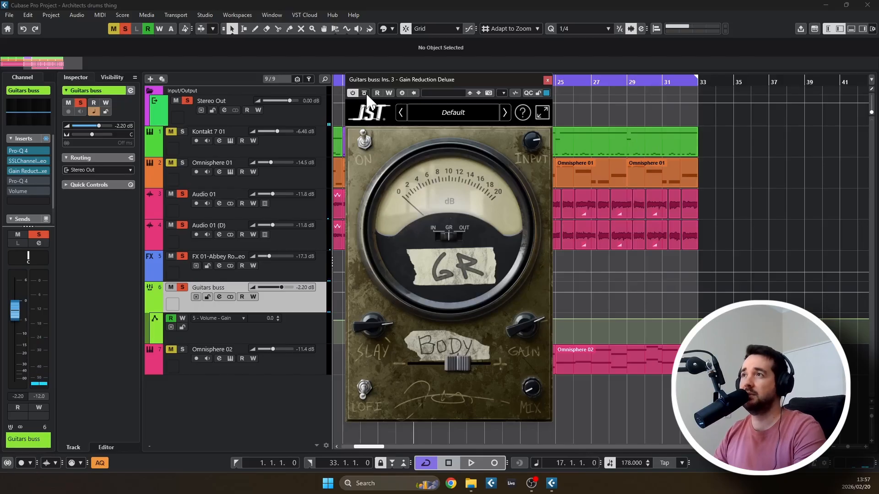
mouse_move(533, 390)
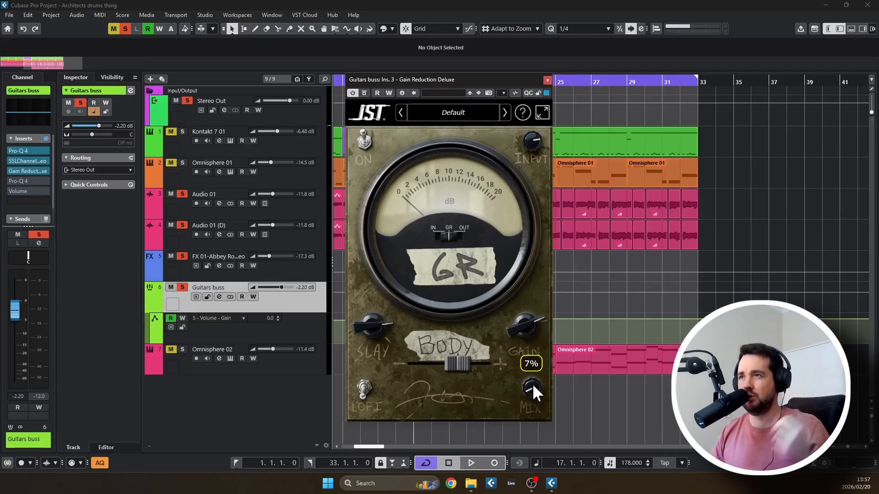
Enable the second Pro-Q 4 on the Guitars buss, inspect its low-cut and high-mid bands, and close it
click(10, 181)
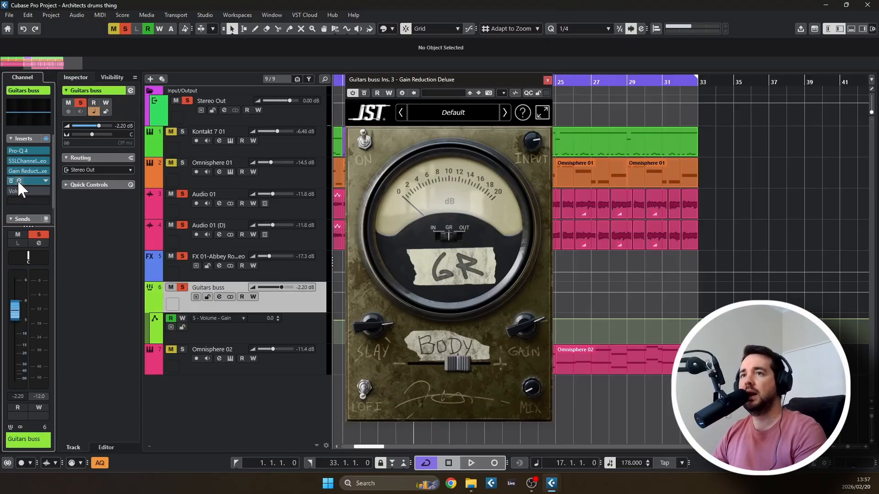
click(18, 180)
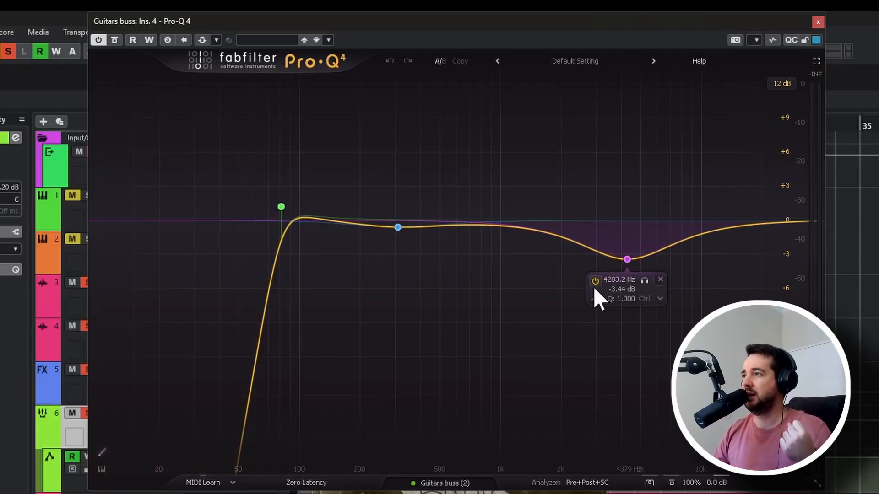
mouse_move(605, 282)
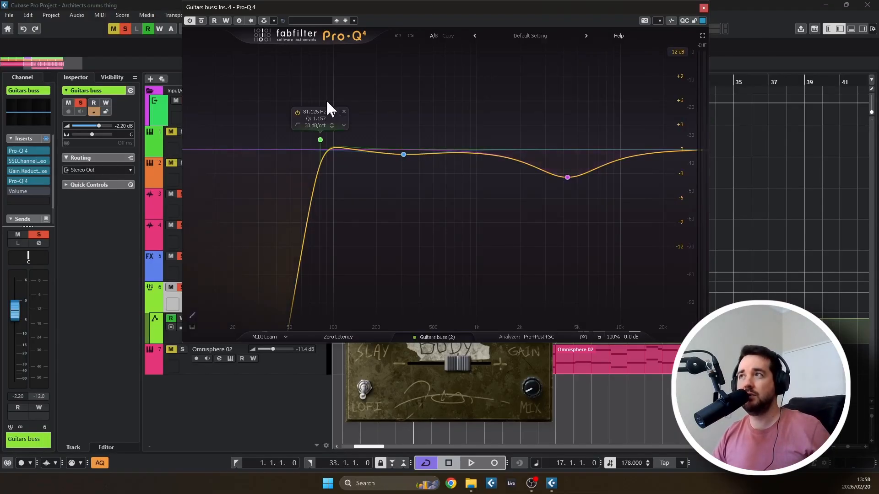
click(704, 7)
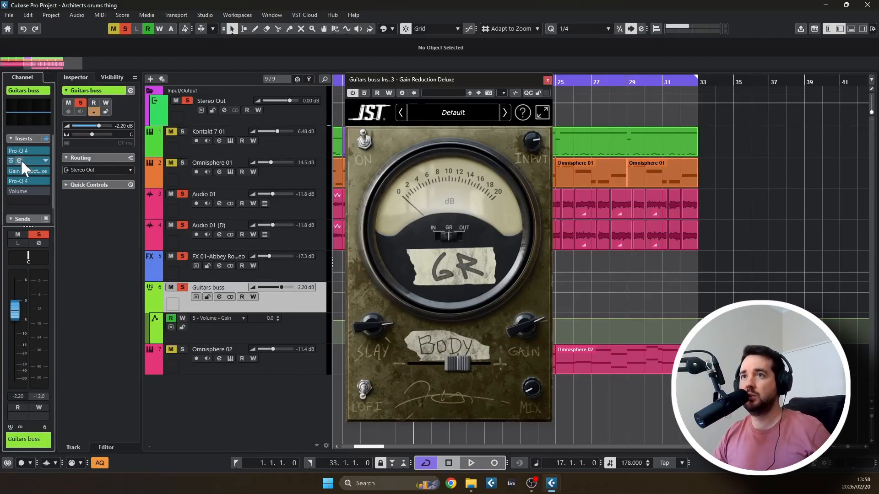
Reopen the SSLChannel insert to check its HF band frequency, and close it again
click(20, 160)
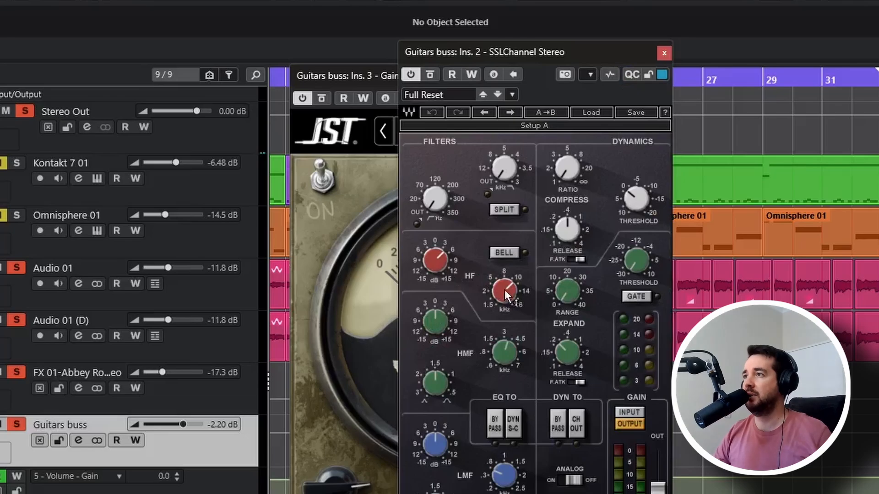
mouse_move(507, 290)
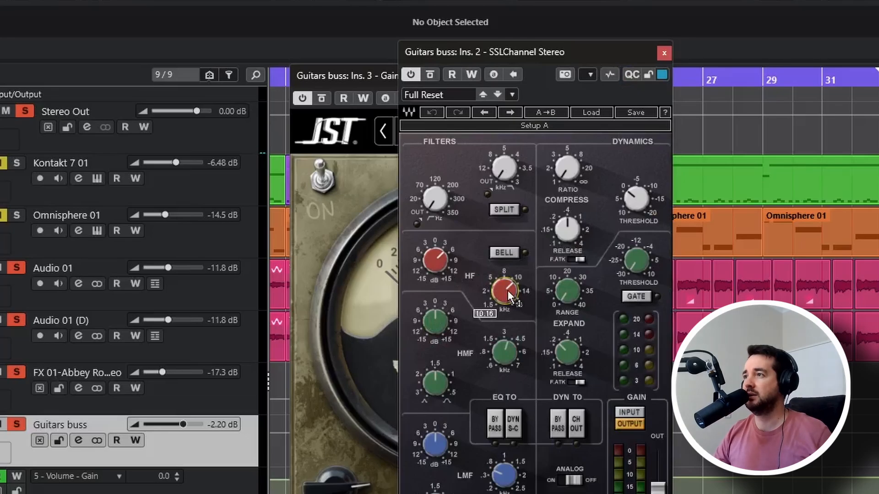
click(664, 53)
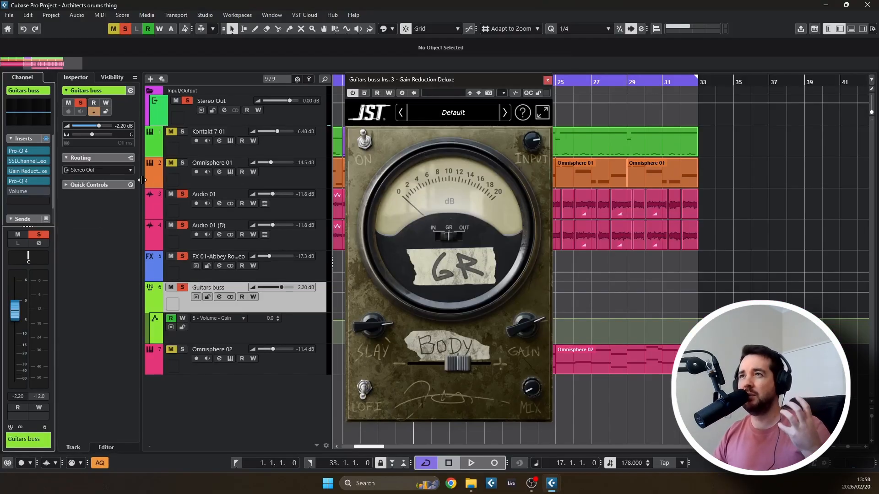
Reopen the second Pro-Q 4 on the Guitars buss and compare the soloed guitars with it bypassed and active during playback
click(20, 181)
drag(479, 33, 486, 58)
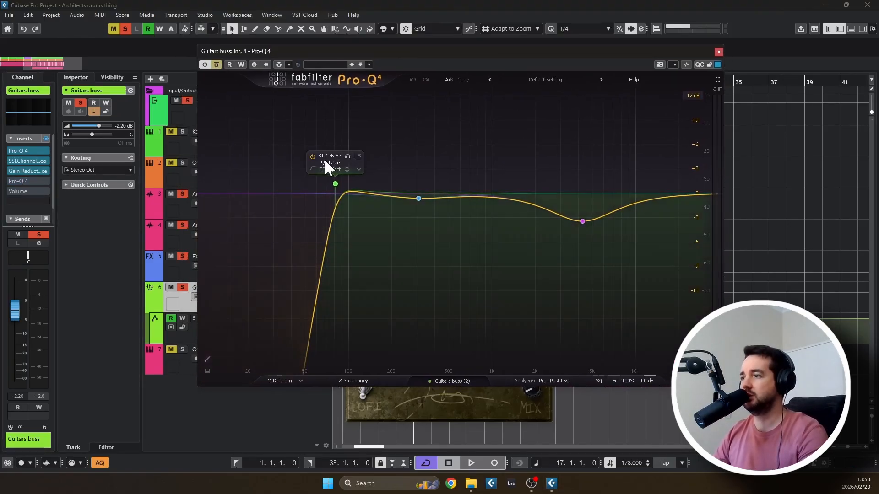
key(space)
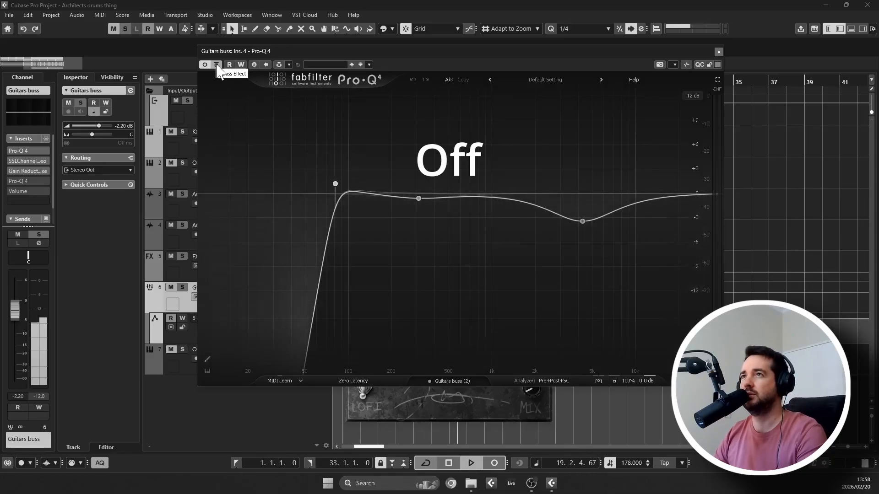
click(216, 64)
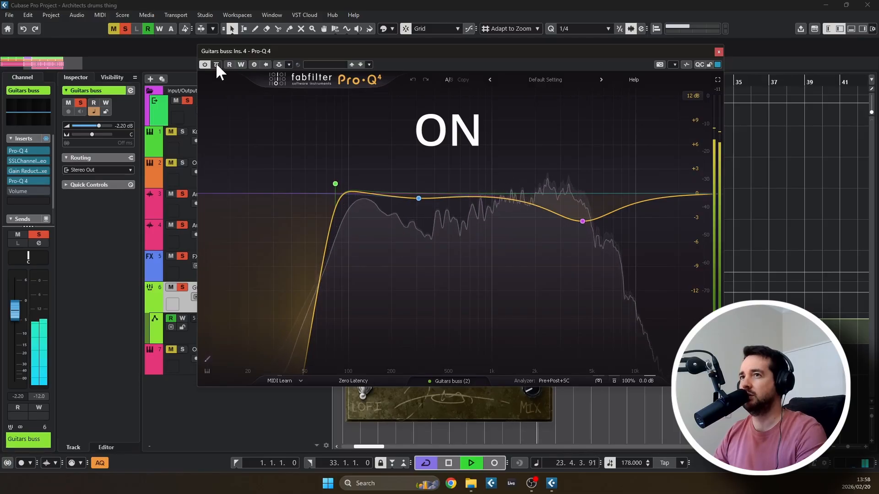
key(space)
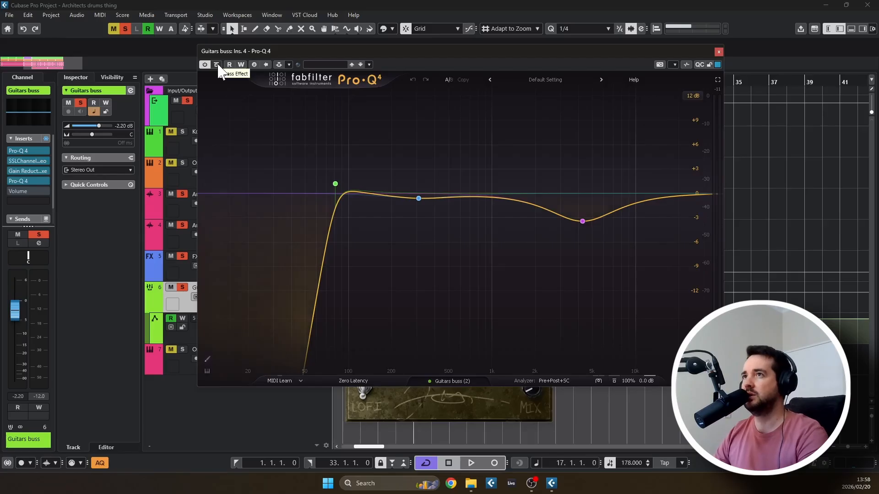
Close the Pro-Q 4 and Gain Reduction Deluxe windows and clear solo on all tracks
click(719, 51)
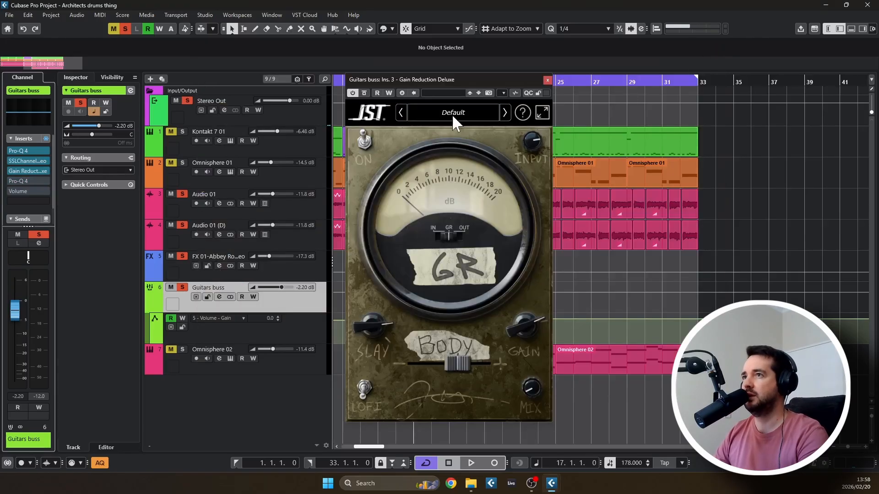
click(547, 80)
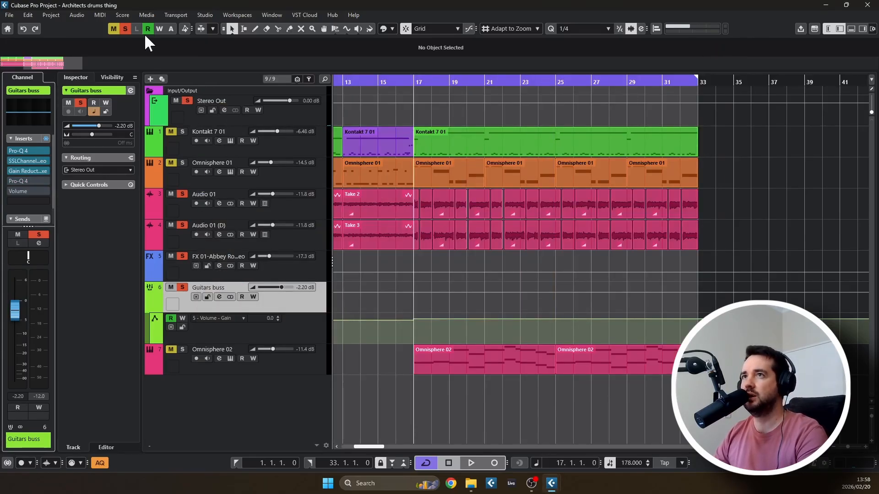
click(125, 29)
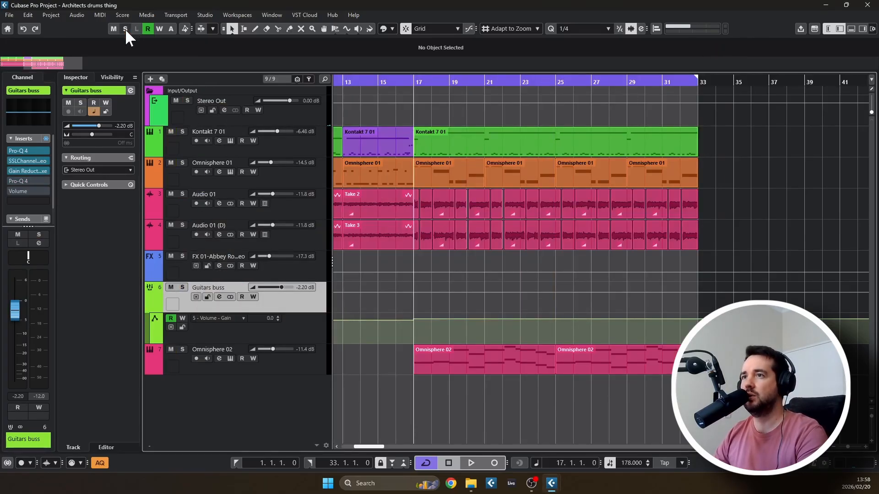
Reopen the Guitars buss's second Pro-Q 4, compare it bypassed and active in the full mix, leave it active, and close it
click(19, 179)
click(83, 187)
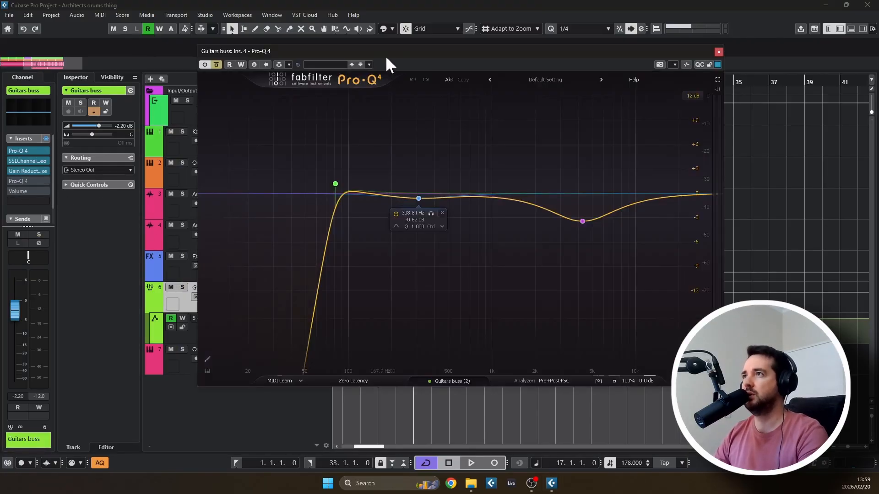
drag(387, 54, 387, 62)
key(space)
click(216, 78)
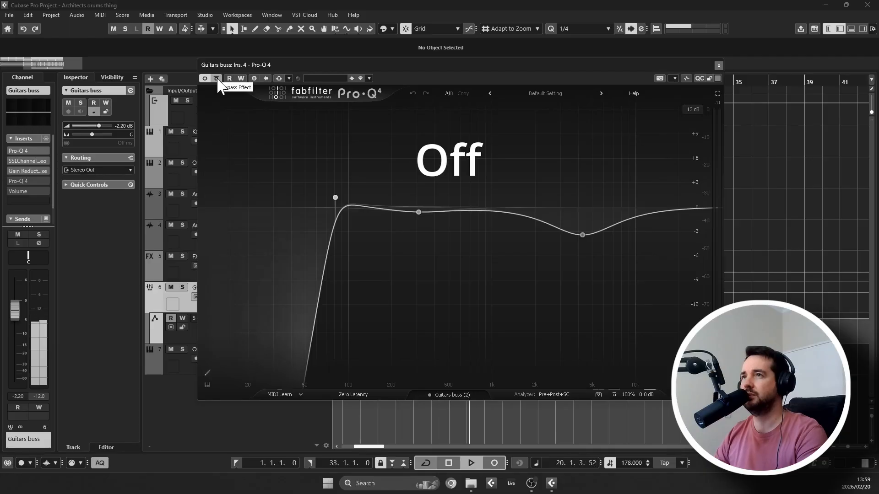
click(217, 79)
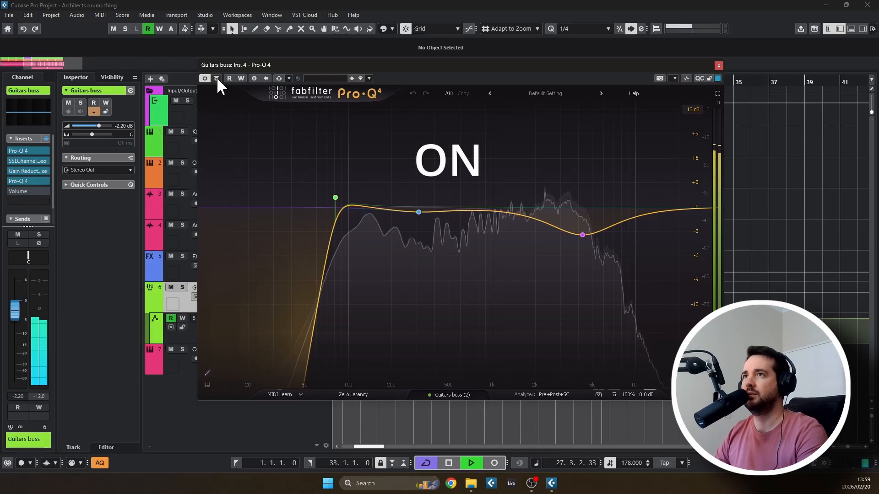
click(217, 78)
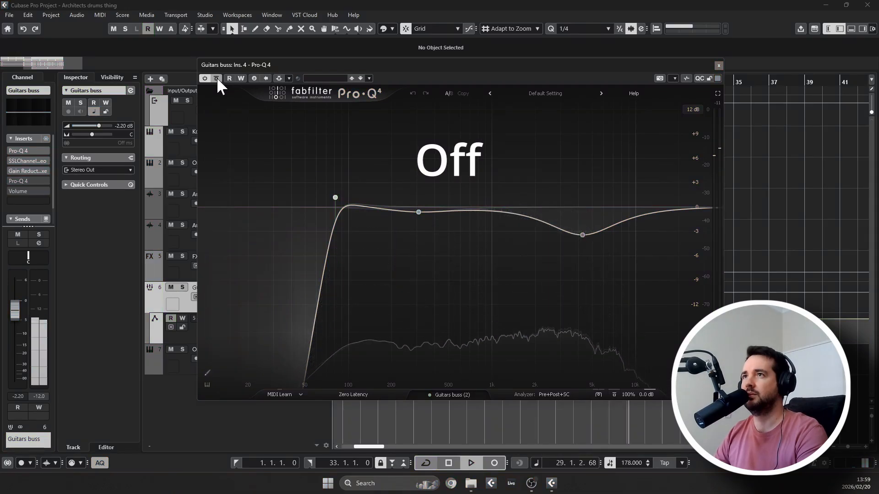
click(217, 78)
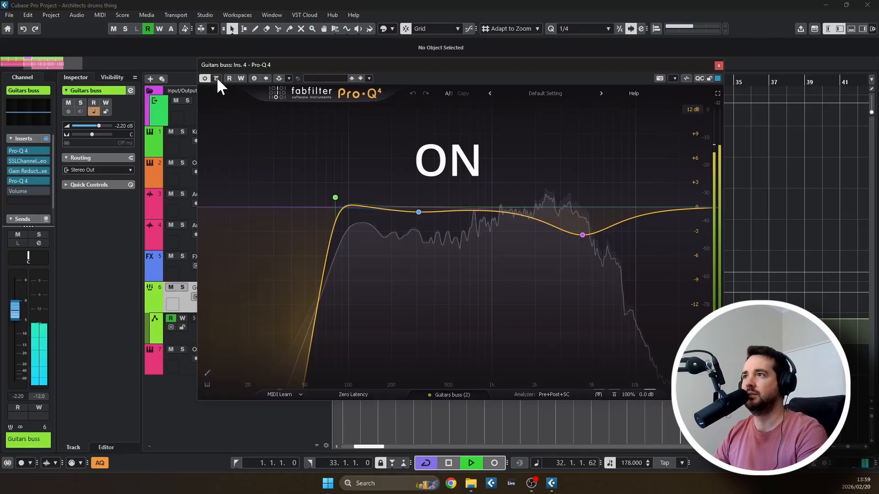
key(space)
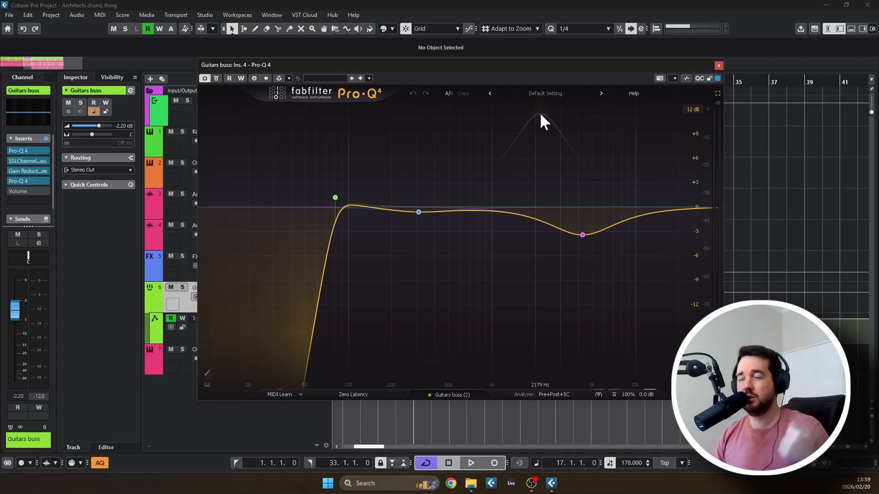
click(718, 64)
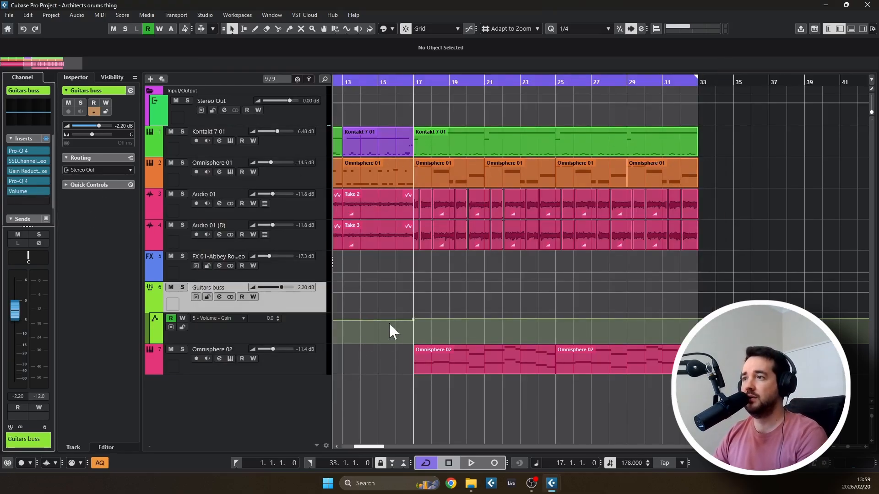
Examine the Guitars buss Volume gain automation around bar 17 and return the playhead to bar 1
scroll(389, 322, up, 2)
scroll(449, 320, down, 2)
scroll(347, 326, up, 2)
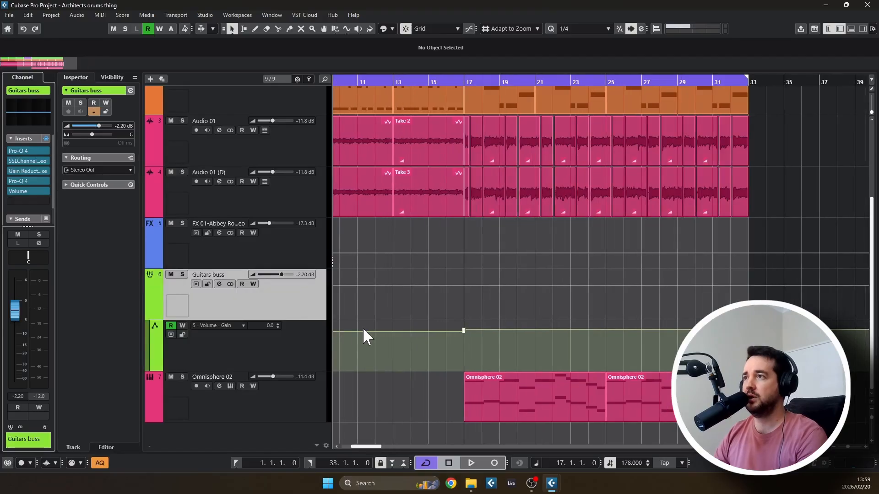
scroll(361, 328, up, 1)
scroll(533, 302, down, 2)
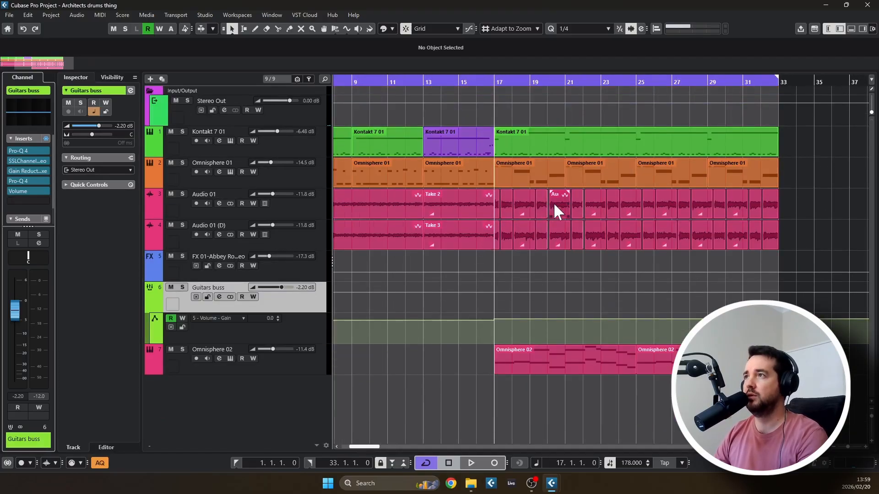
scroll(553, 203, down, 1)
drag(355, 83, 324, 89)
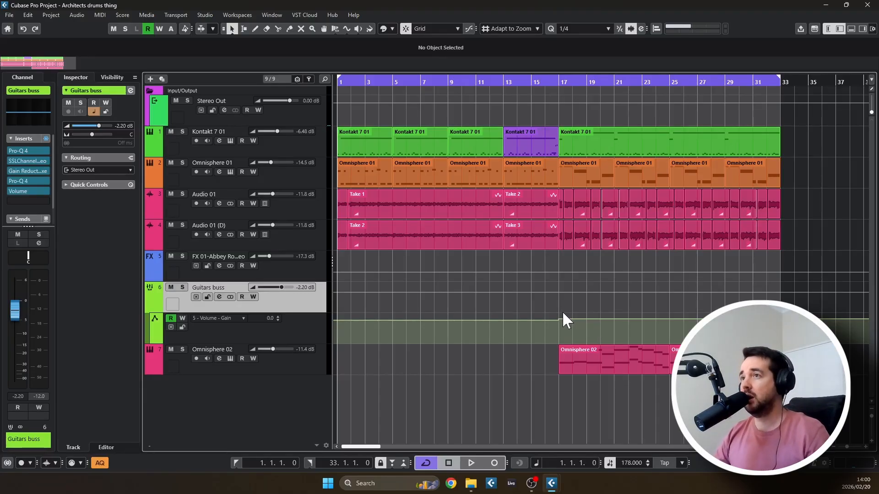
Rename the Omnisphere 01 track as Bass and close its Omnisphere instrument window
double_click(215, 163)
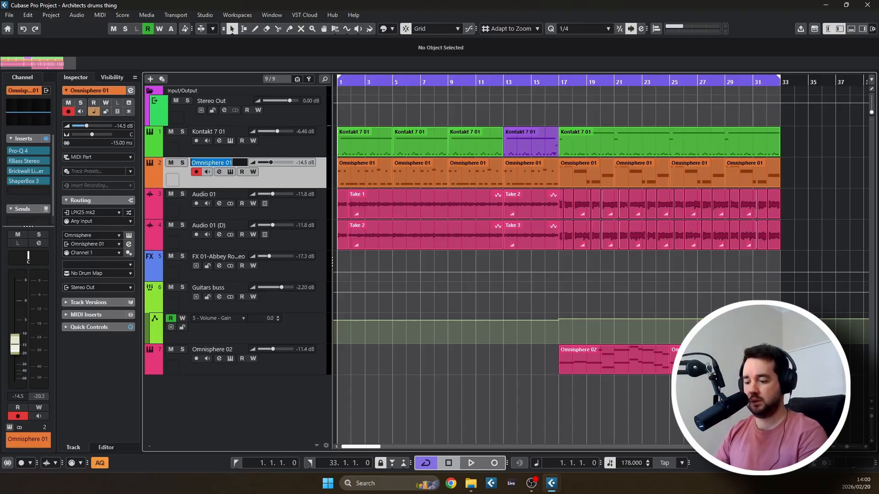
text(Bass)
key(Return)
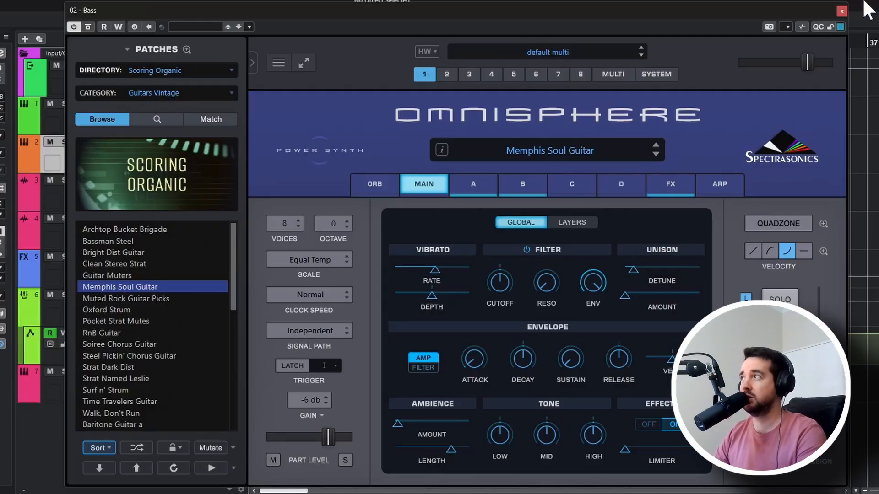
click(842, 11)
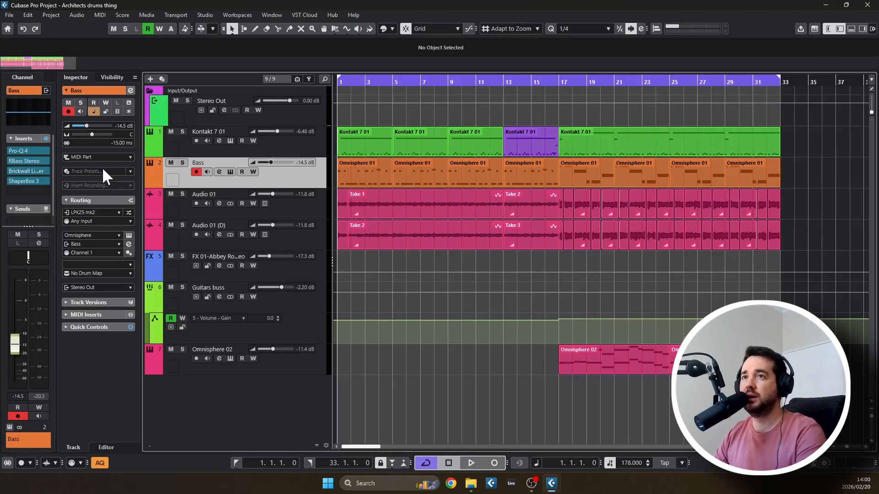
Bypass all inserts on the Bass track, solo it, and audition the unprocessed bass from bar 1 and from bar 17
click(46, 138)
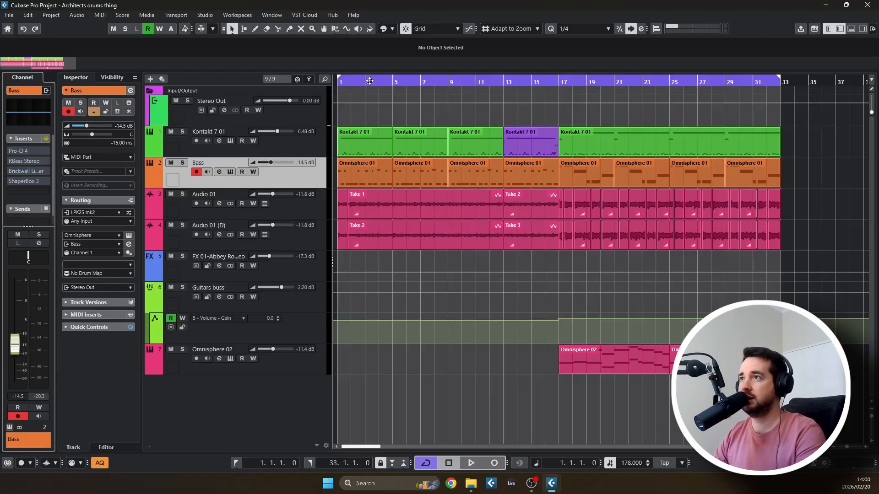
drag(366, 81, 319, 82)
key(space)
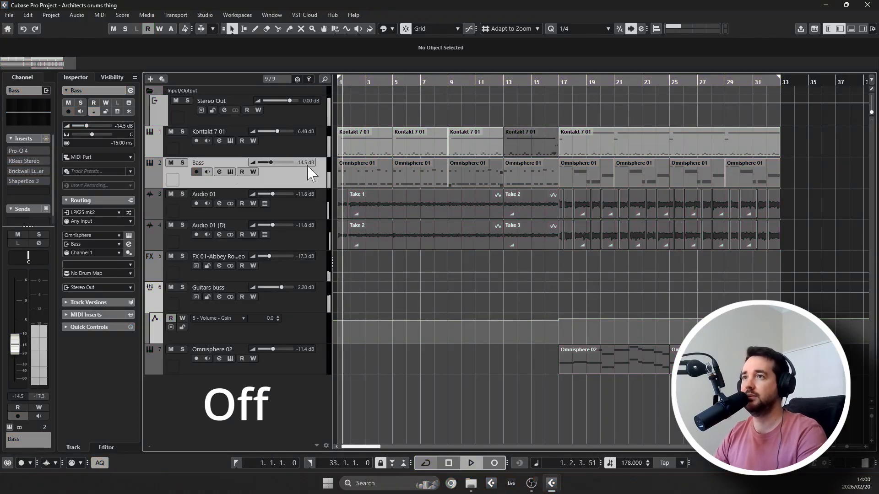
click(182, 163)
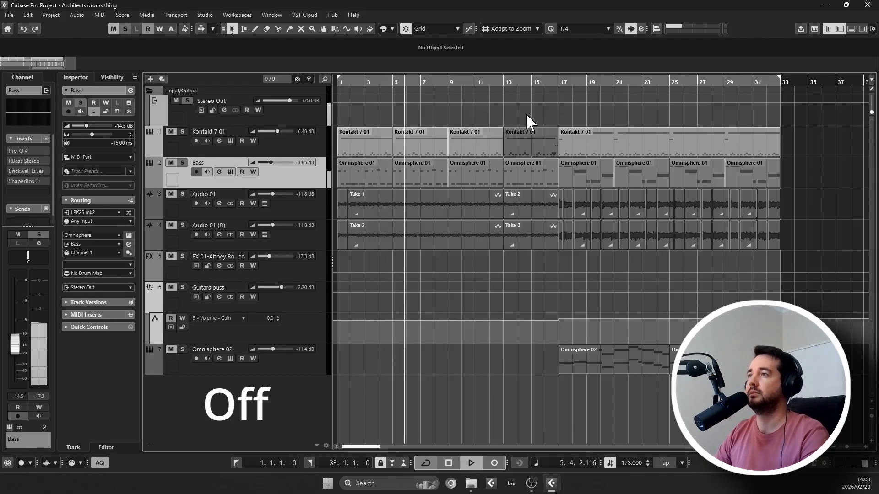
click(557, 81)
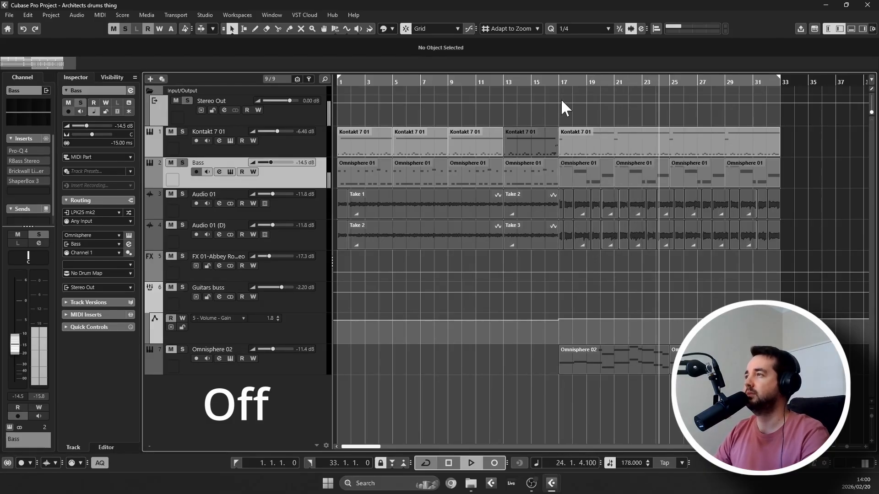
key(space)
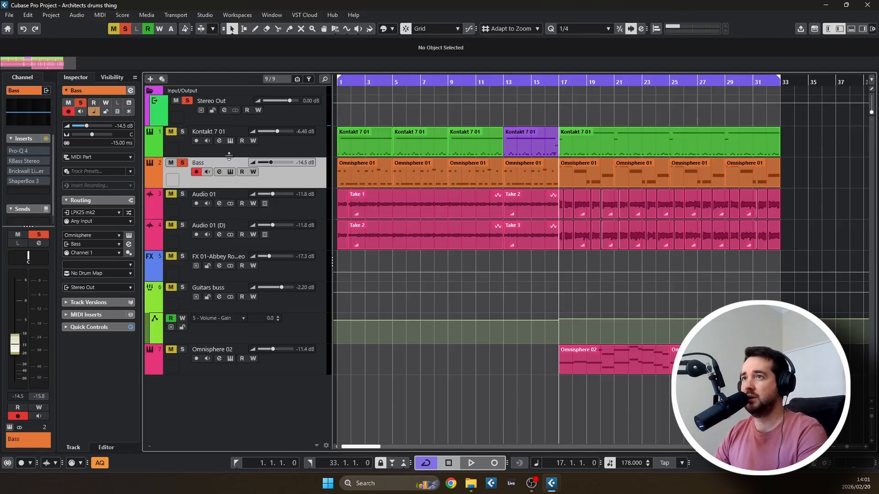
Enable the Pro-Q 4 insert on the Bass track and open it to inspect its low-cut and low-mid bands
click(8, 151)
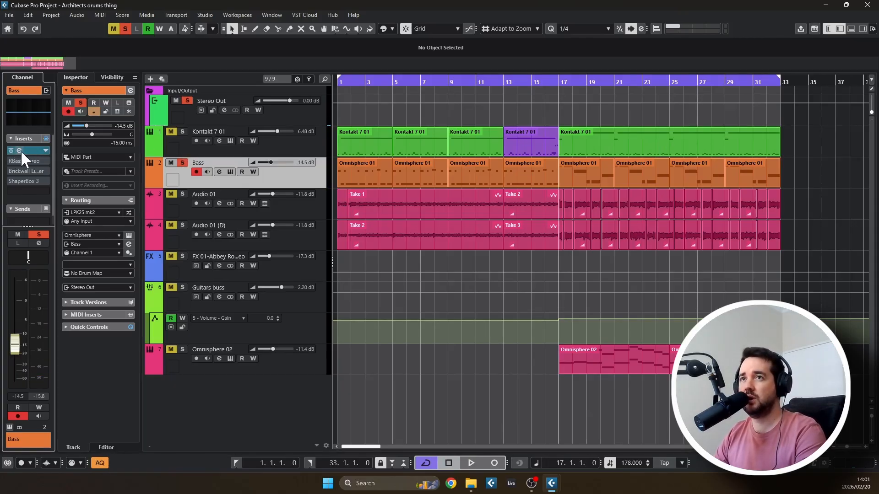
click(21, 151)
drag(402, 87, 450, 84)
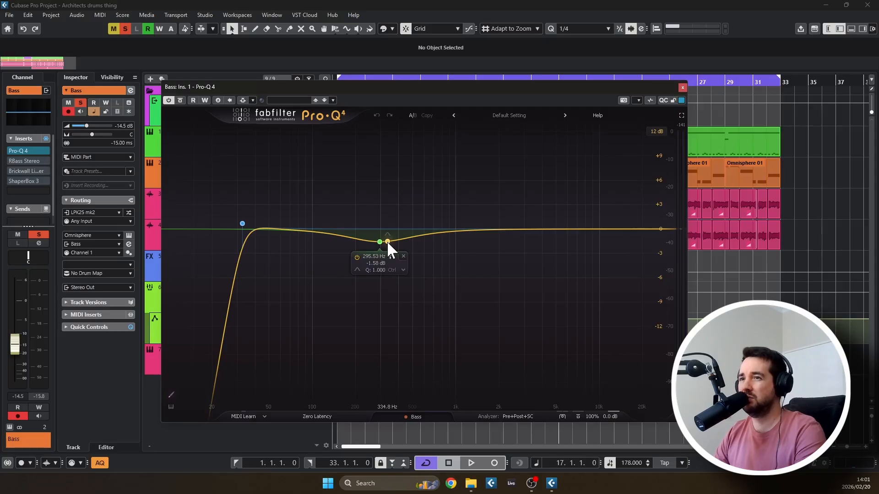
Compare the soloed bass with Pro-Q 4 bypassed and active during playback from bar 17, and close the plug-in
click(181, 100)
key(space)
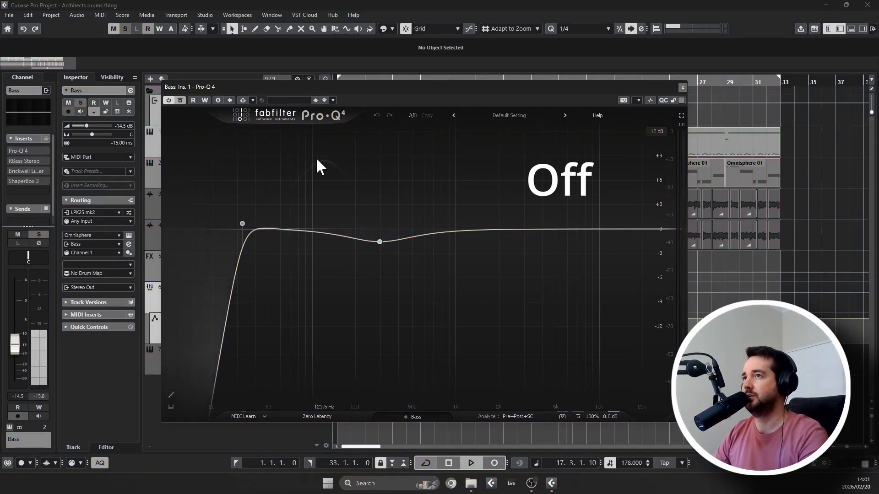
click(179, 100)
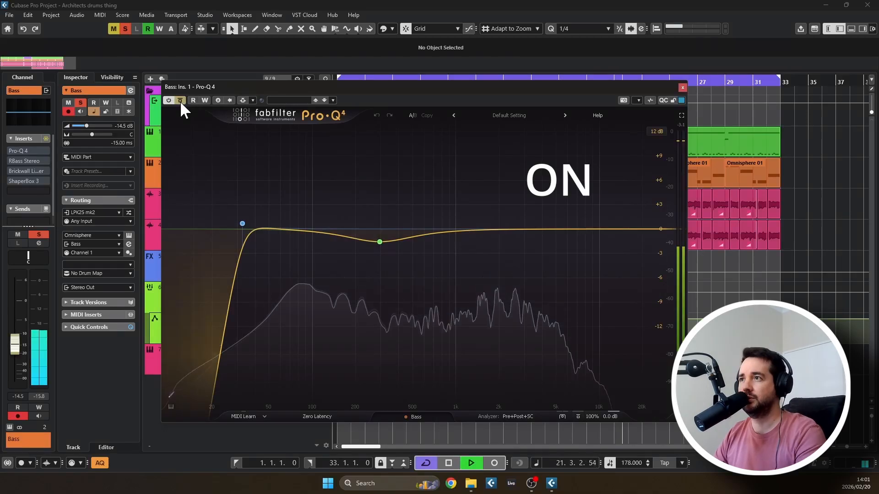
click(180, 100)
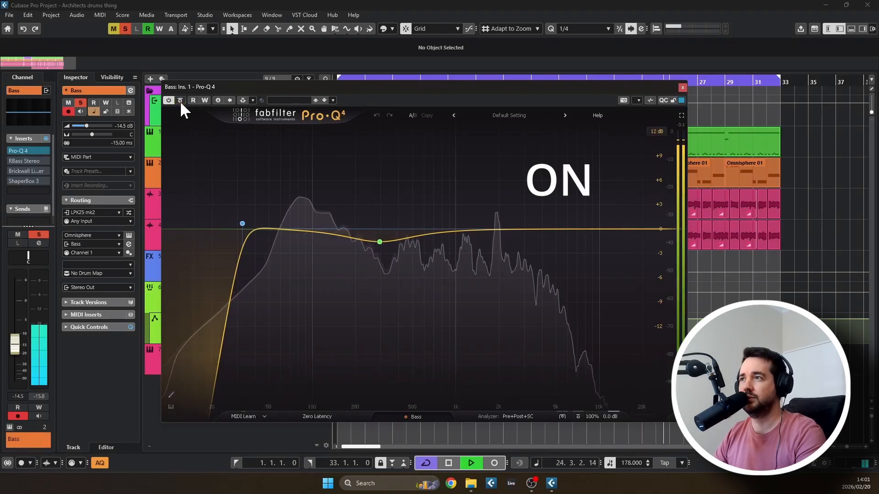
key(space)
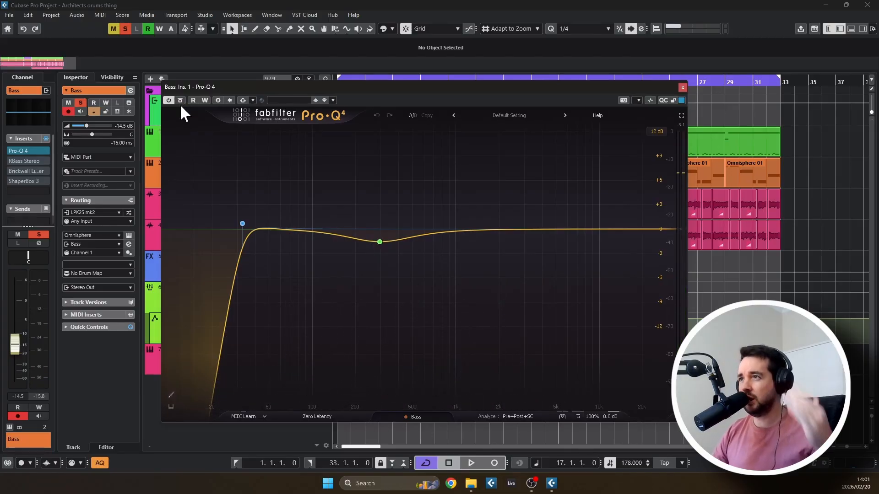
click(682, 87)
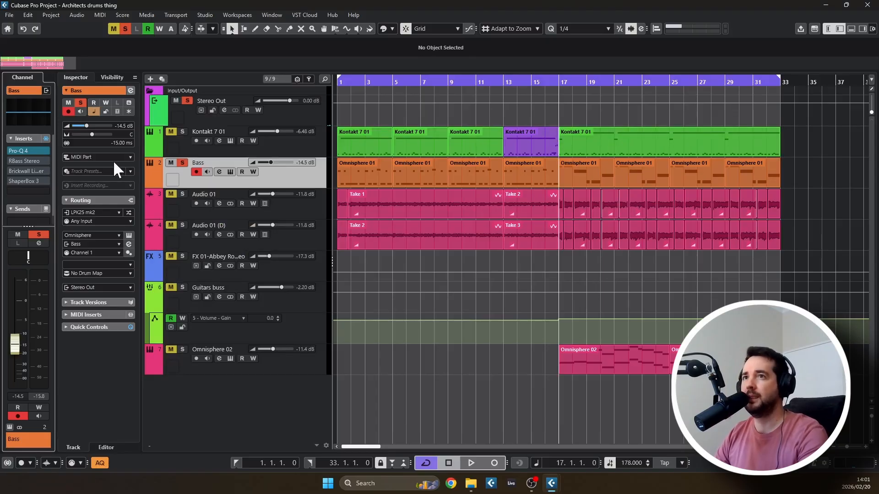
Enable and open the RBass Stereo insert on the Bass track, and compare the soloed bass with it bypassed and active from bar 17
click(19, 160)
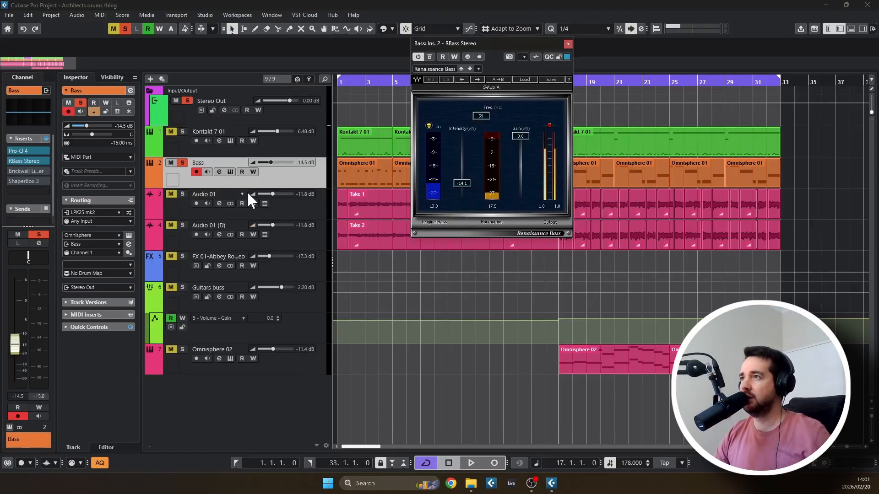
drag(488, 45, 468, 129)
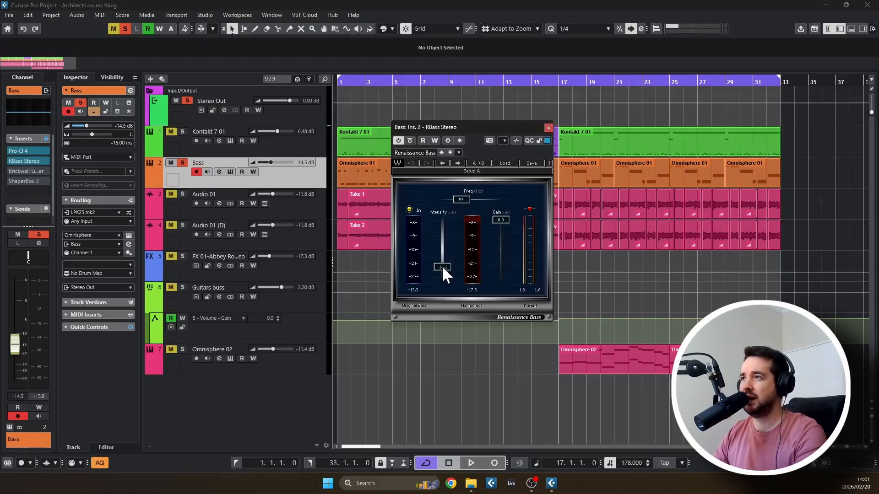
click(410, 142)
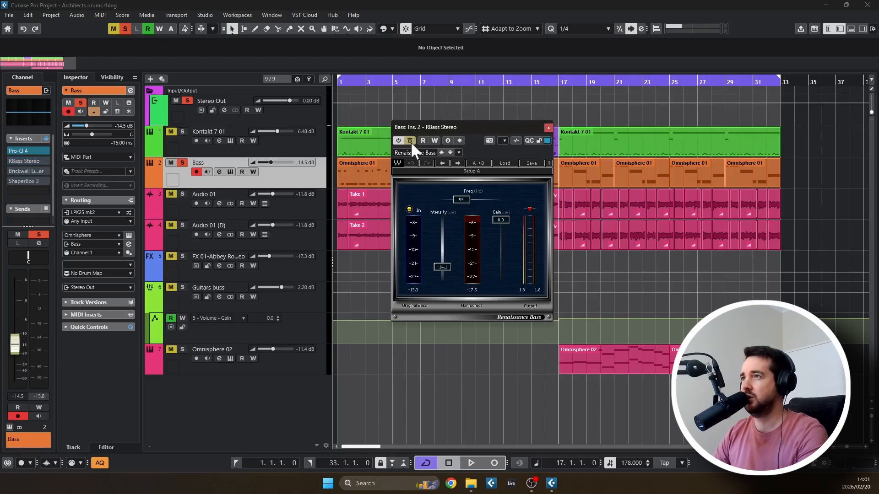
key(space)
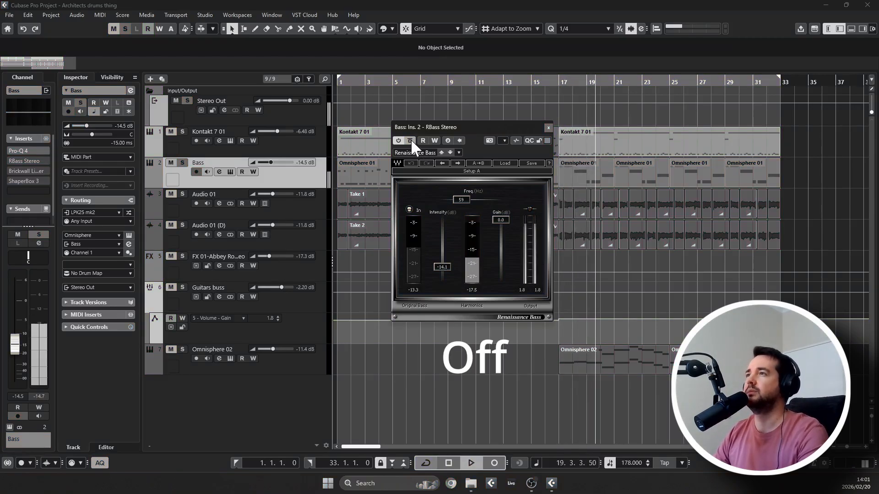
click(410, 140)
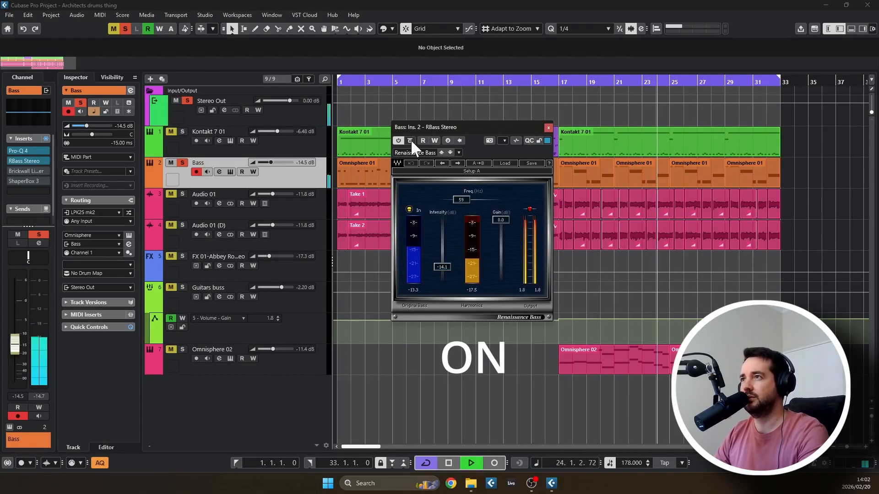
click(411, 140)
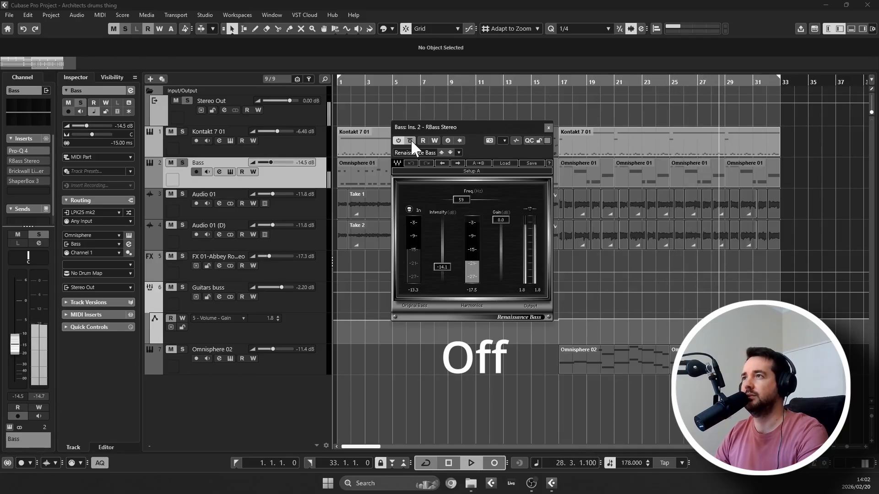
click(411, 140)
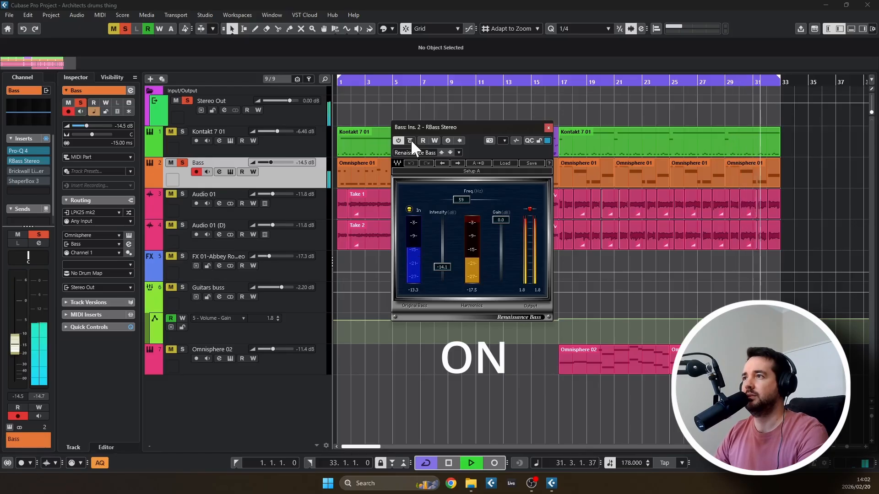
key(space)
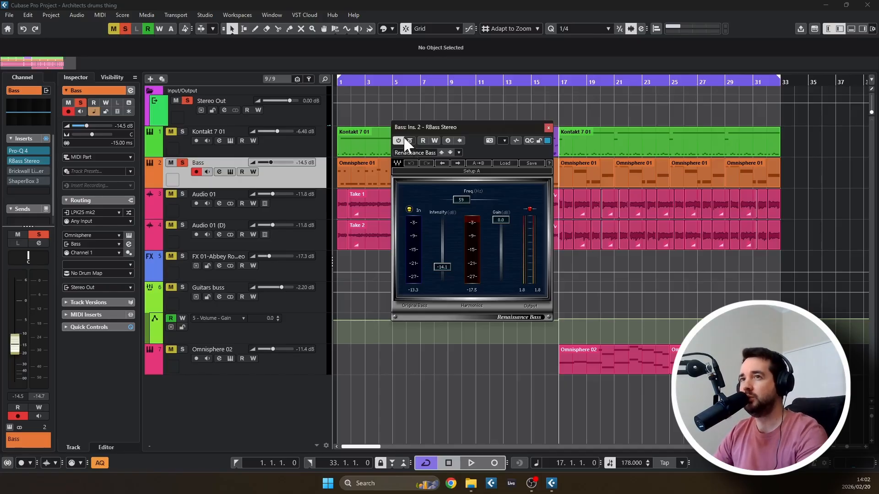
Enable the Brickwall Limiter insert on the Bass track, close RBass Stereo, and open the limiter to show its settings
click(19, 170)
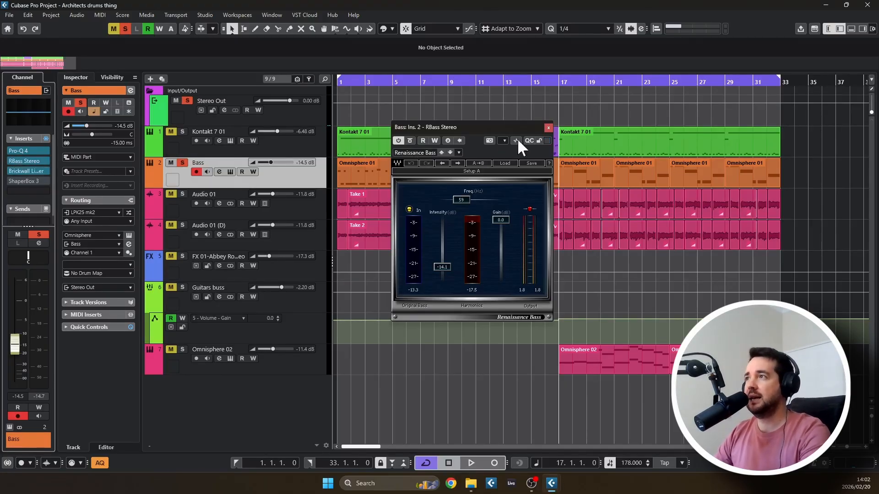
click(549, 126)
click(19, 170)
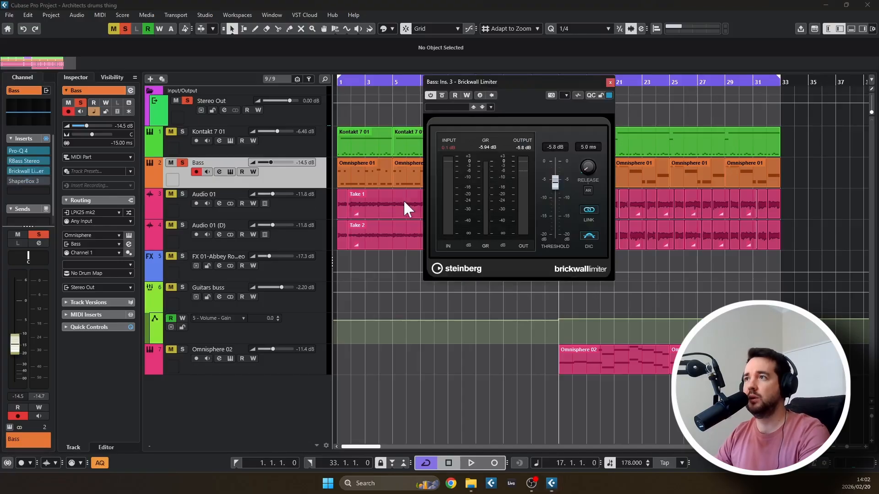
drag(540, 81, 514, 134)
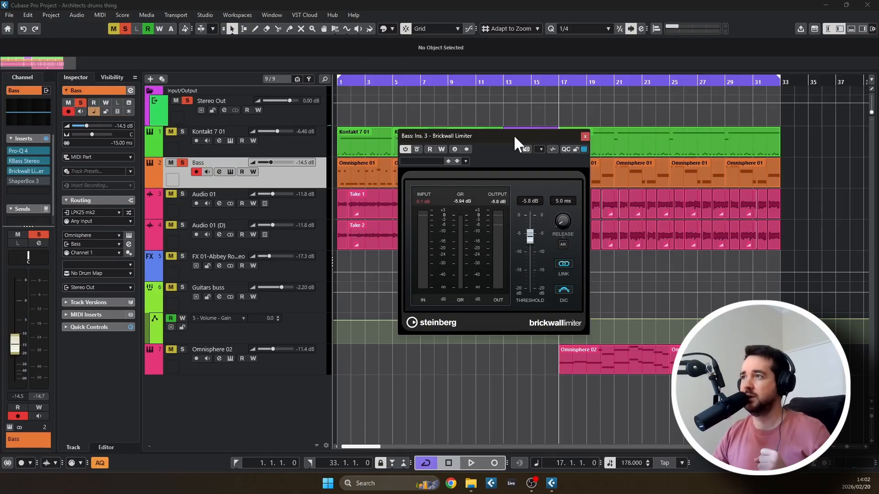
Compare the soloed bass with Brickwall Limiter bypassed and active during playback from bar 17, and close the plug-in
click(418, 149)
key(space)
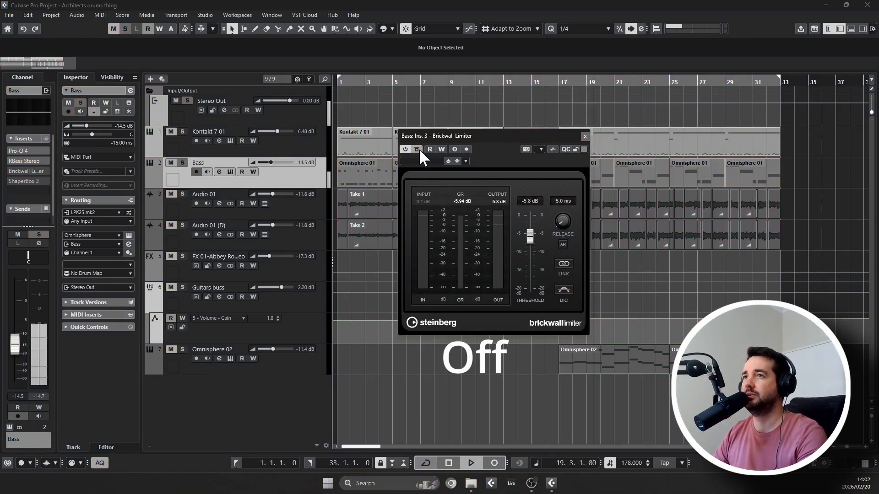
click(418, 149)
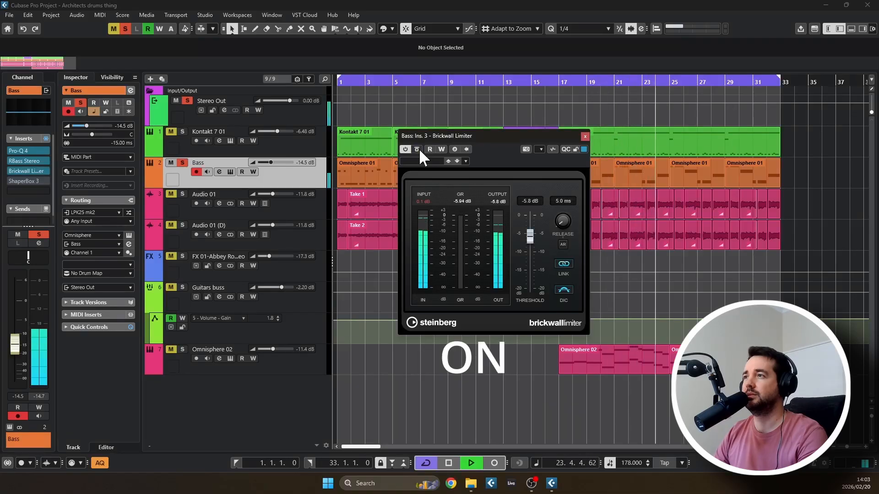
click(417, 149)
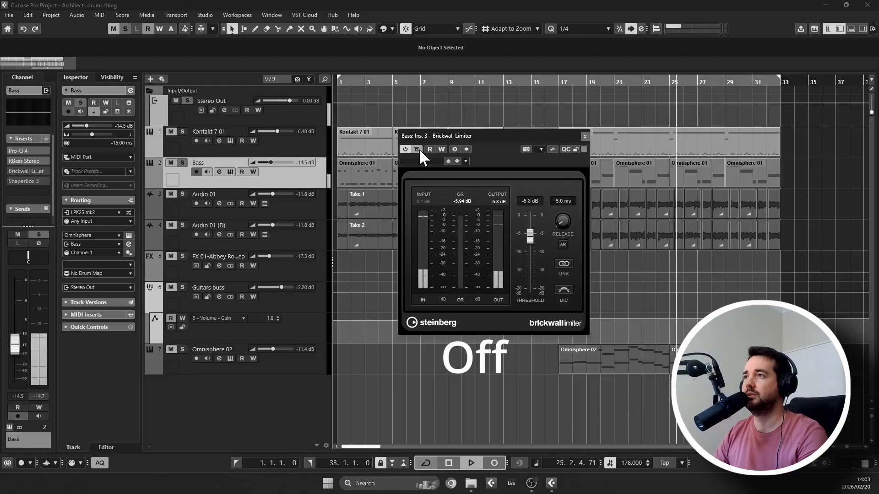
click(418, 150)
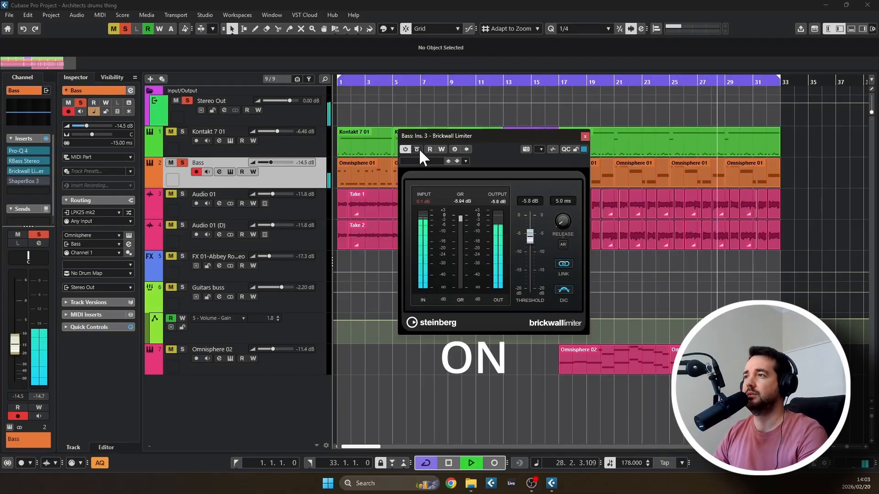
key(space)
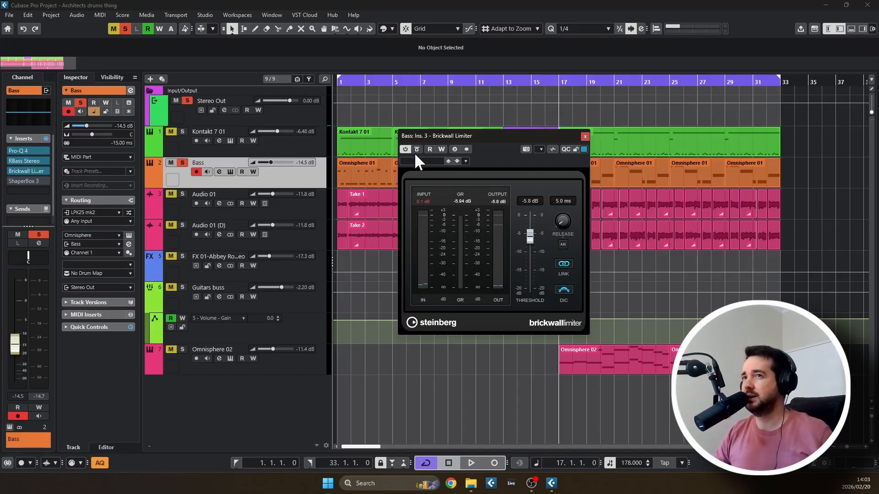
click(584, 136)
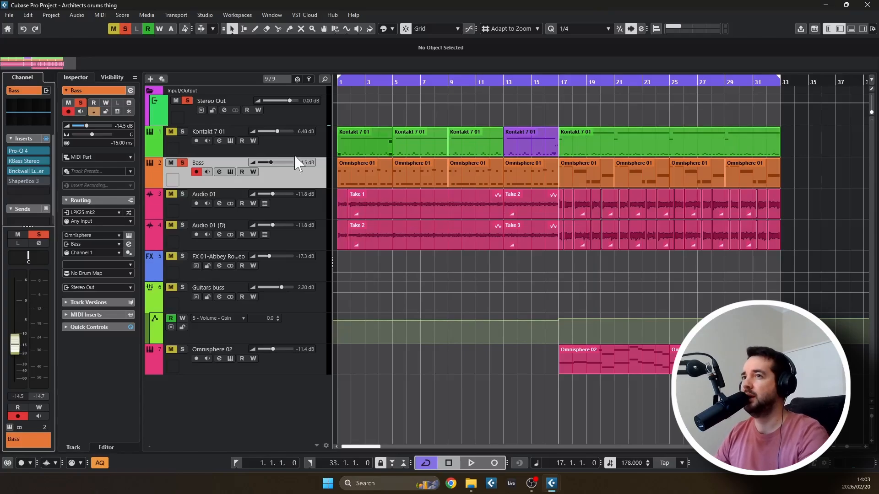
Enable and open the ShaperBox 3 insert on the Bass track, and inspect its side-chain routing and global audio trigger settings
mouse_move(11, 181)
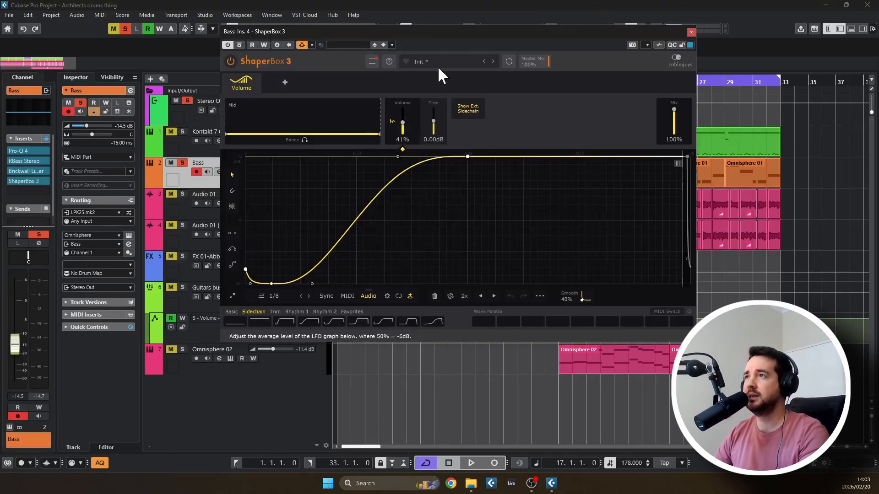
drag(438, 33, 446, 99)
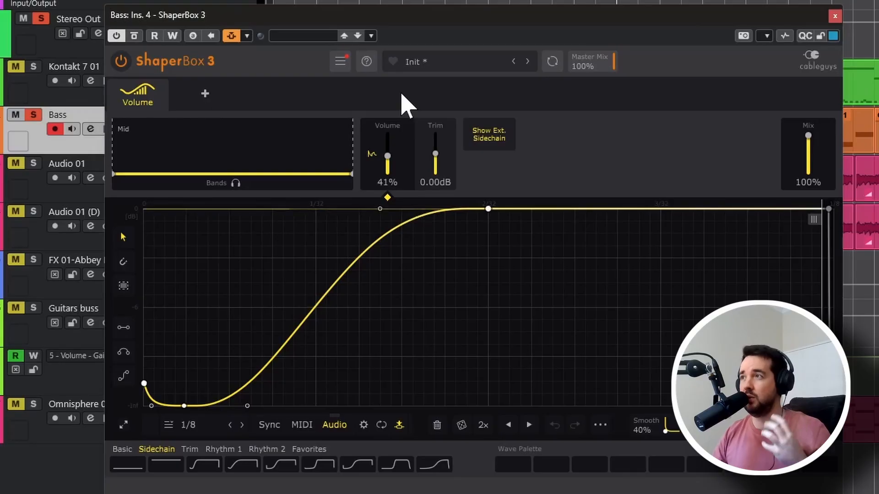
click(251, 36)
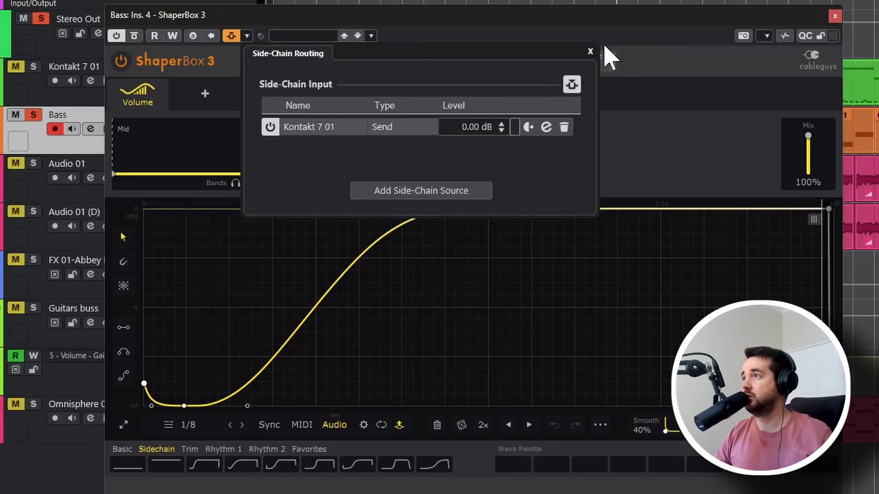
click(589, 52)
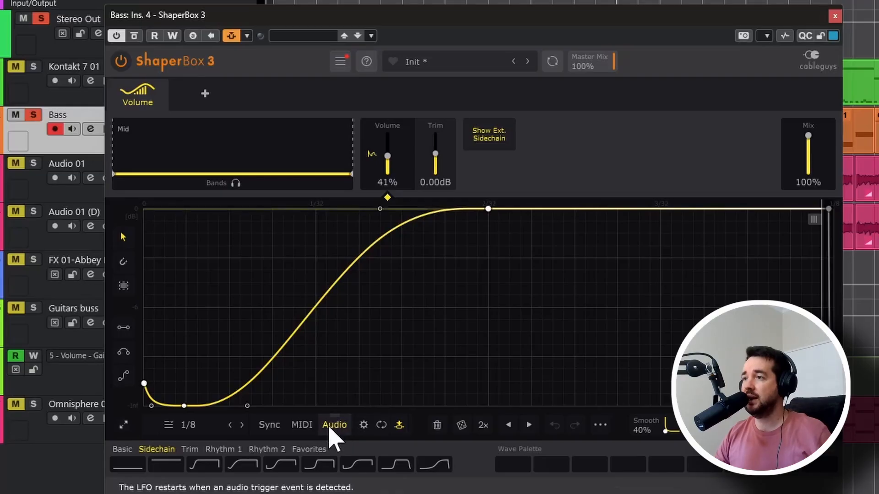
click(363, 425)
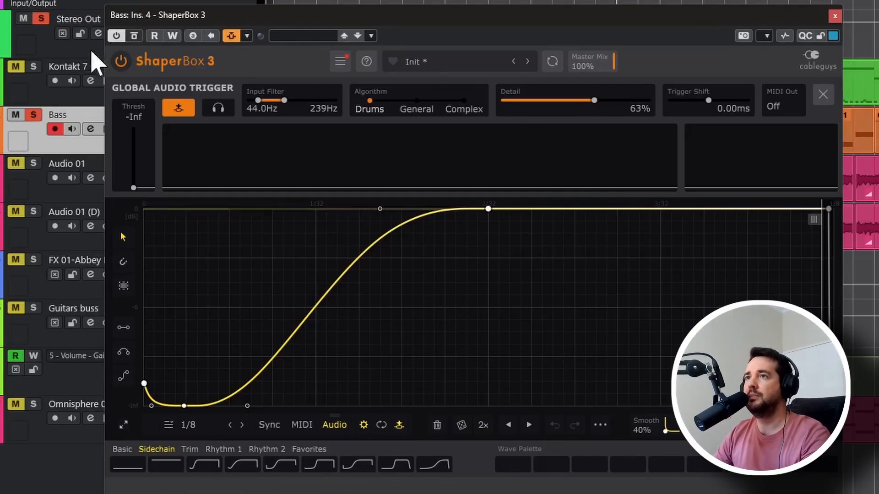
Solo the Kontakt 7 01 drums alongside the Bass, compare playback with ShaperBox 3 bypassed and active, and close the plug-in
click(16, 67)
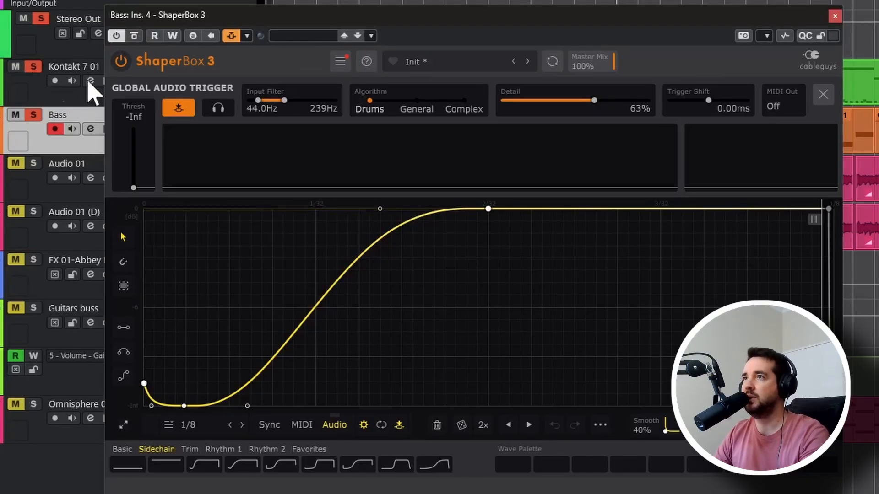
click(134, 36)
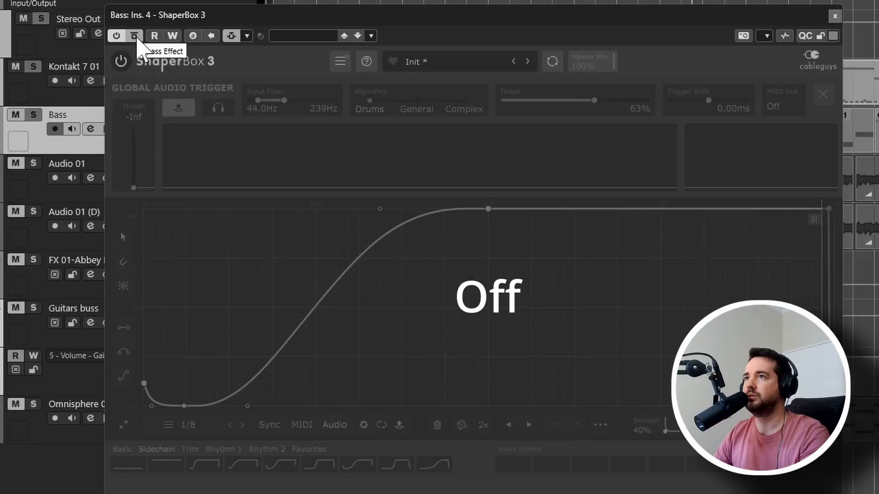
click(135, 36)
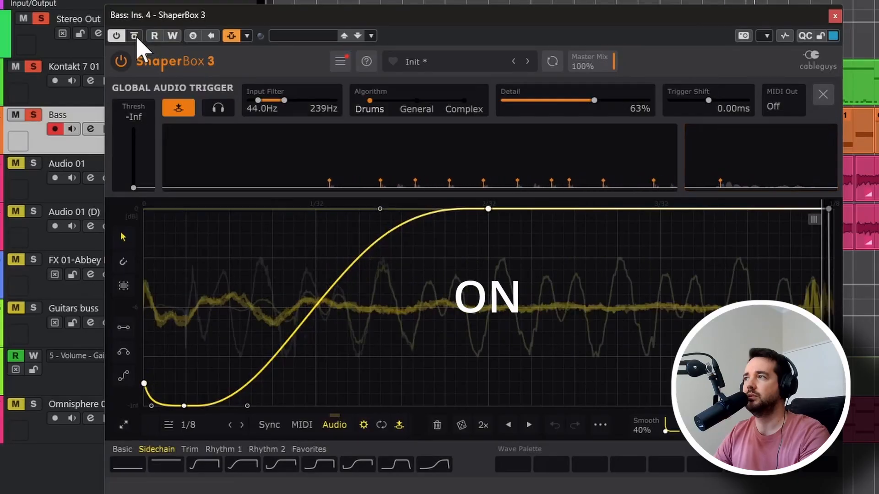
click(135, 36)
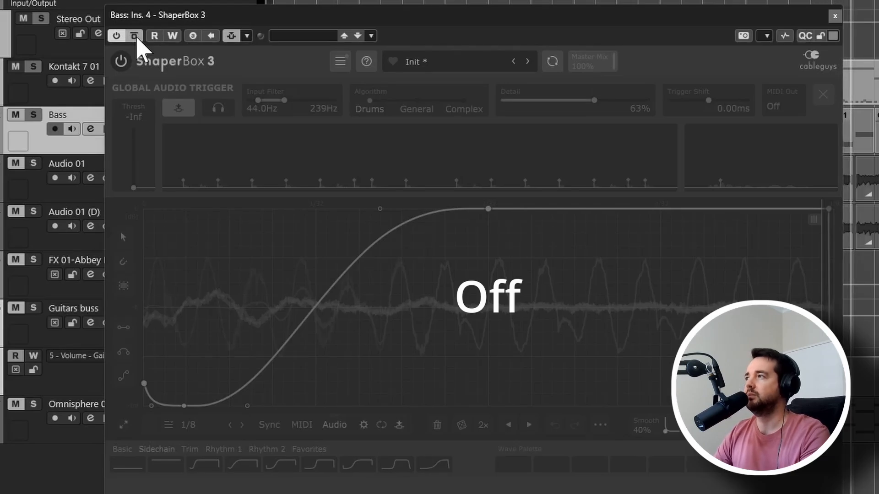
click(135, 36)
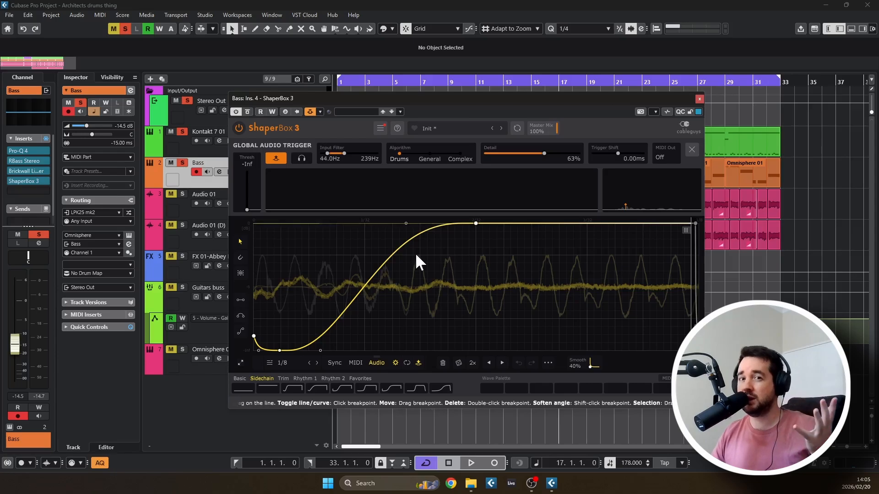
click(698, 98)
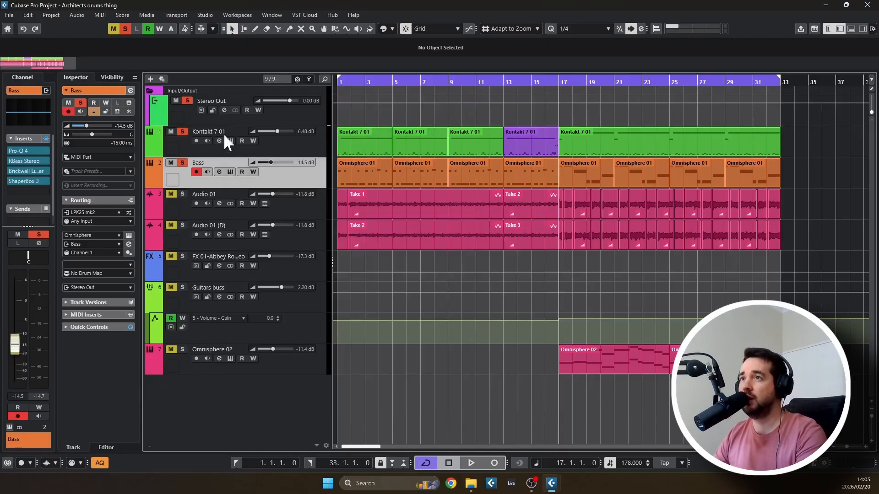
Compare the Bass track with all of its inserts bypassed and active during playback from bar 17
click(46, 139)
key(space)
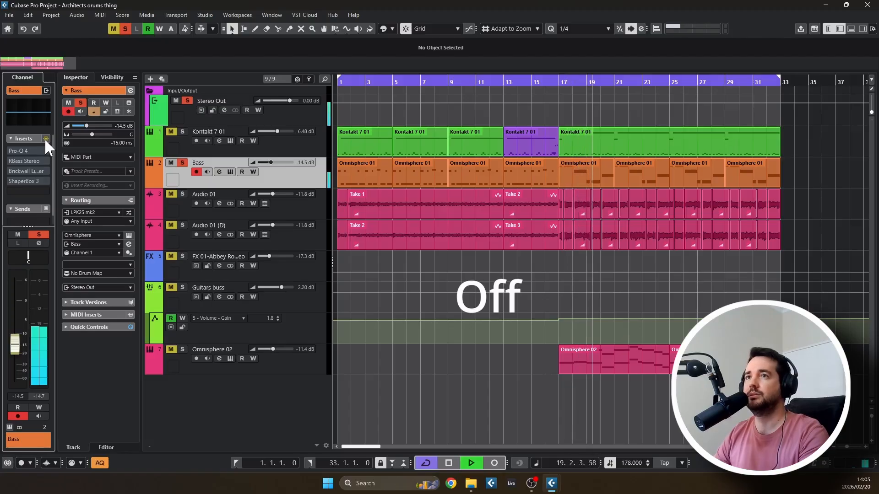
click(46, 138)
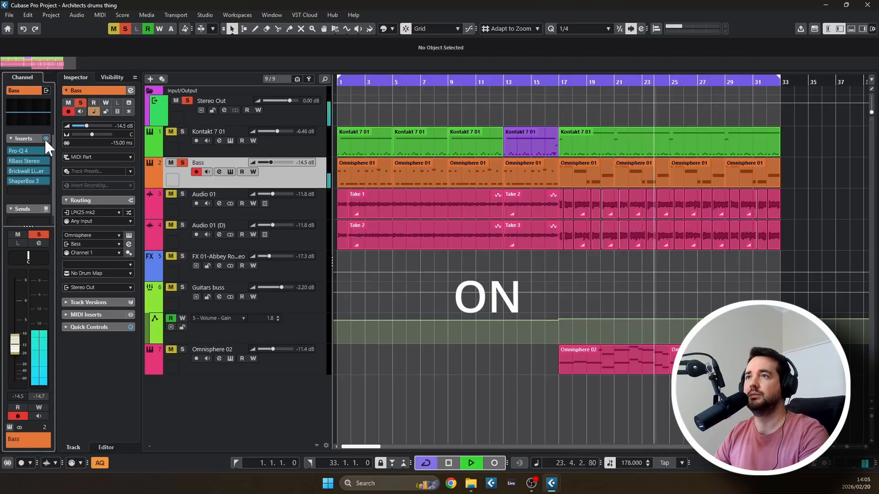
key(space)
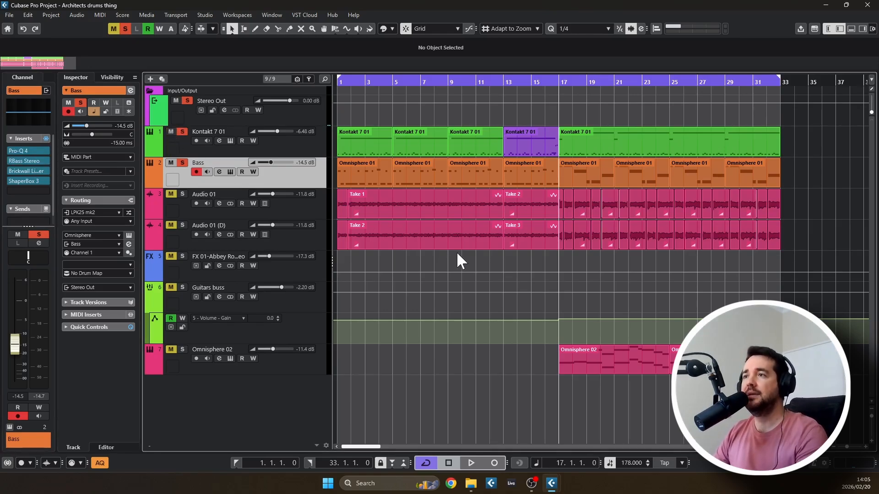
Select the Omnisphere 02 track and solo it in place of the drums and bass
key(g)
key(g)
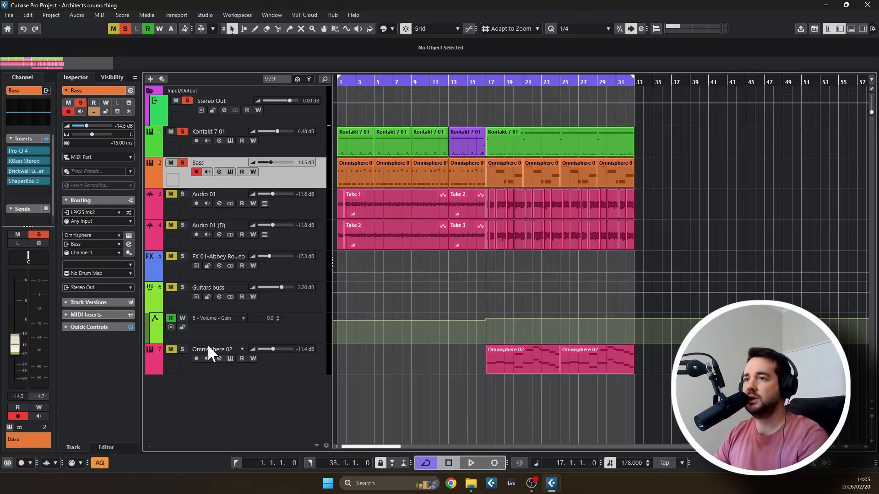
click(207, 344)
click(182, 350)
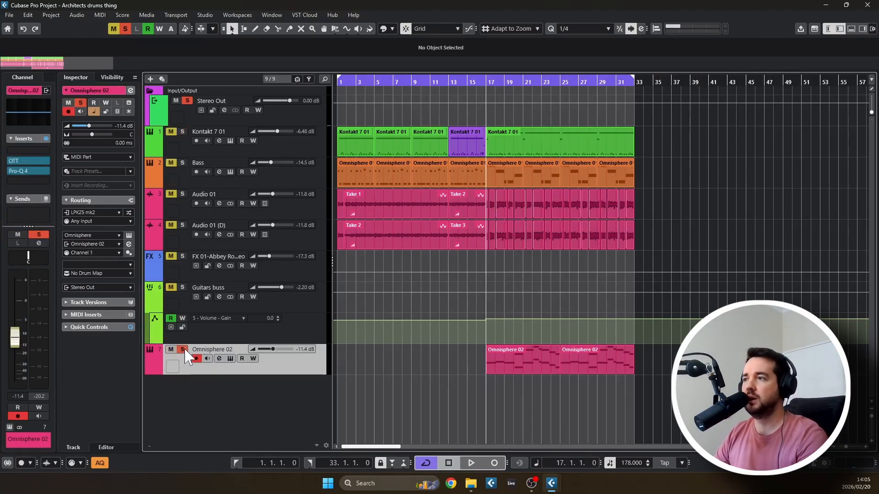
Inspect the Omnisphere 02 instrument's Heavenly Pastorale Orch patch and the Strings patch categories, and close the plug-in
ctrl+scroll(559, 368, up, 1)
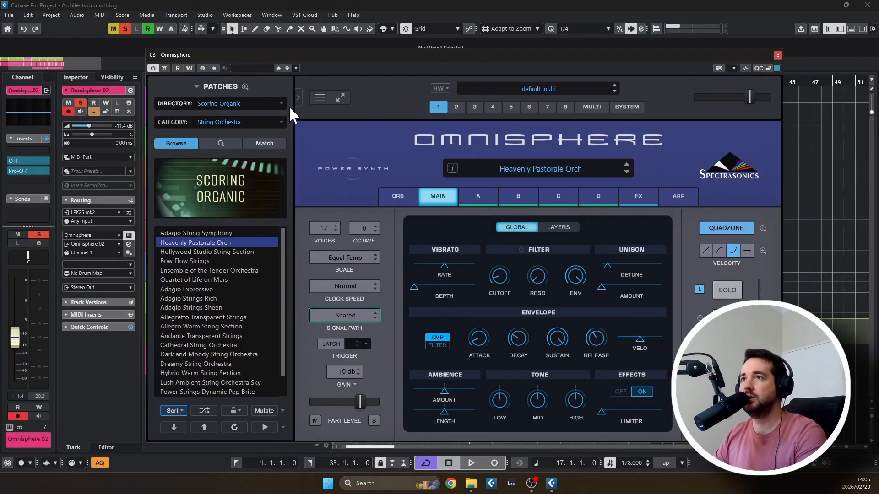
click(224, 120)
mouse_move(233, 223)
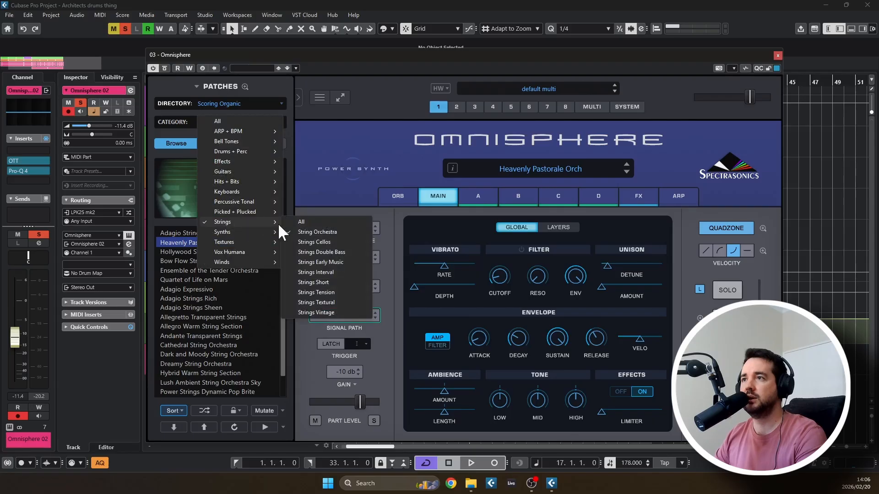
click(360, 54)
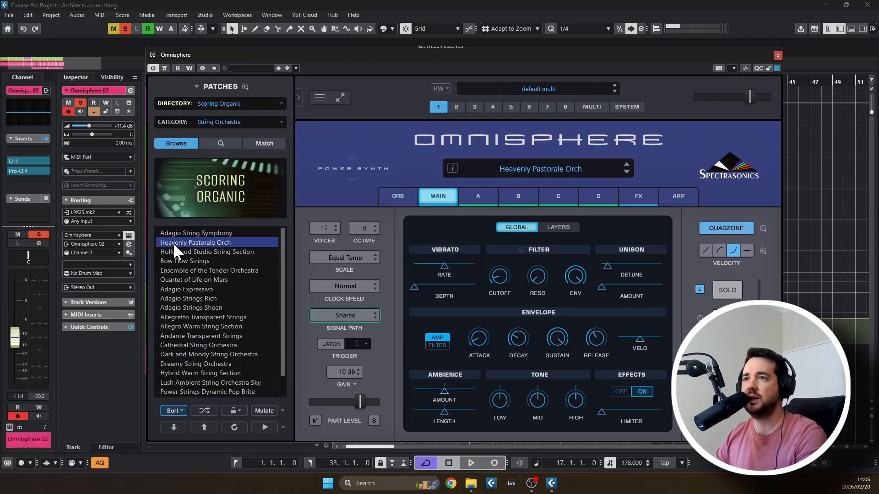
click(777, 56)
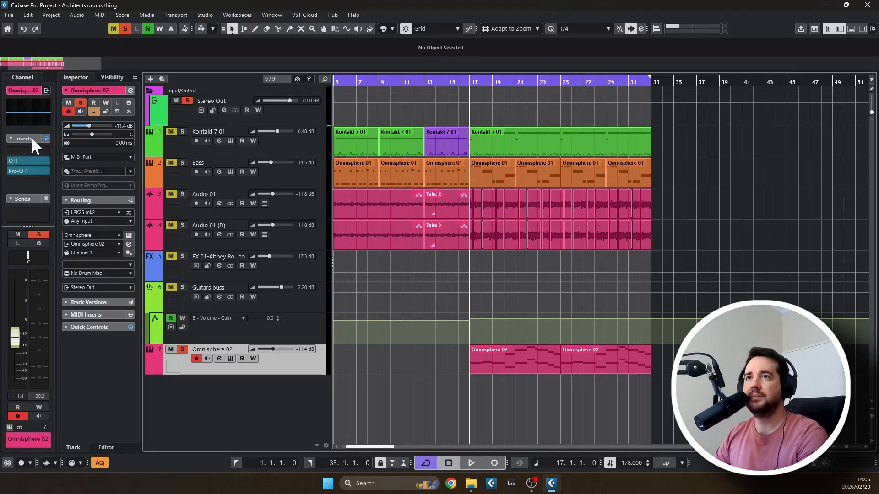
Play the Omnisphere 02 strings with all of the track's inserts bypassed, and open the first part's MIDI notes for viewing
click(43, 137)
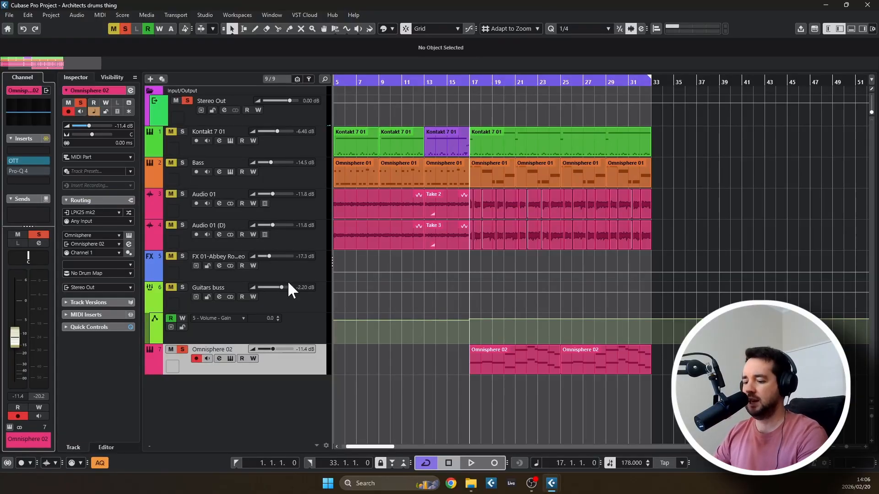
key(space)
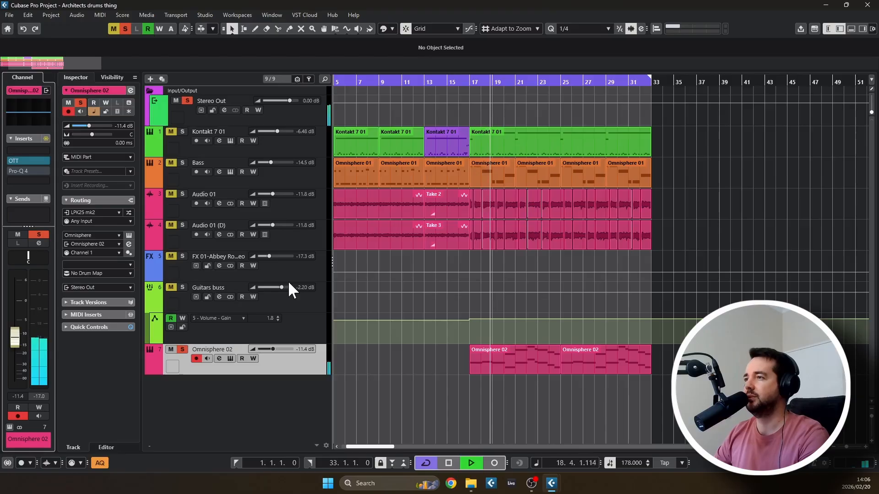
click(491, 361)
double_click(490, 358)
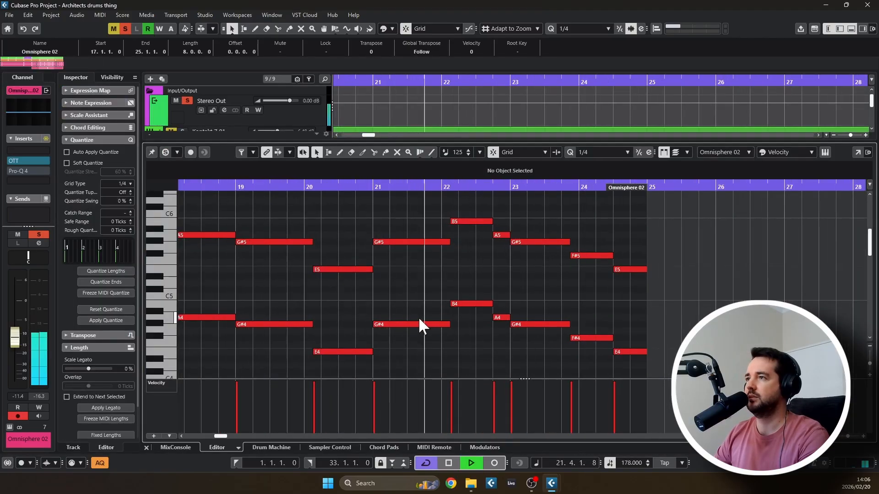
Set the quantize value to 1/16, stop playback, and close the MIDI note editor
click(578, 28)
click(587, 95)
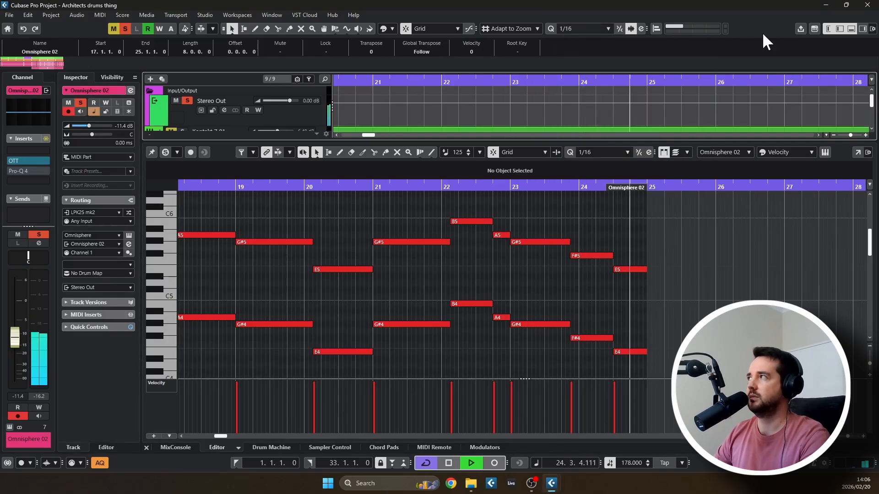
key(space)
click(850, 28)
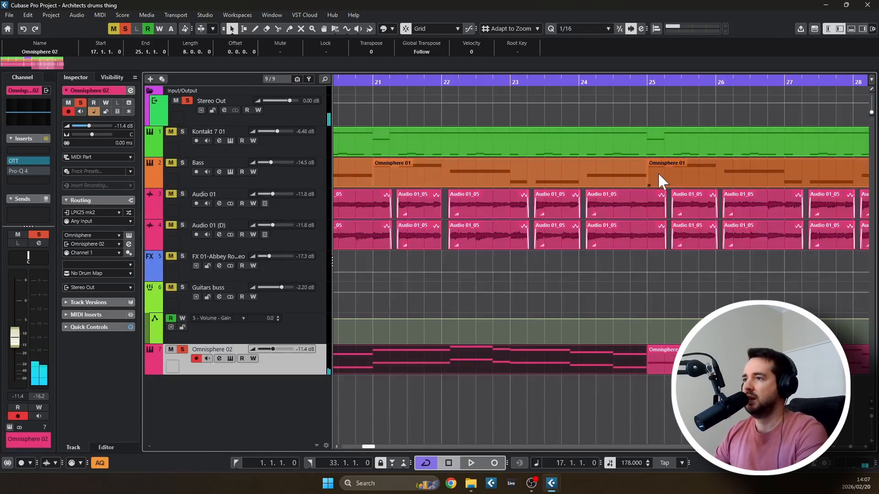
Reactivate all of the Omnisphere 02 inserts and play the strings from bar 17 for comparison
key(g)
key(g)
key(g)
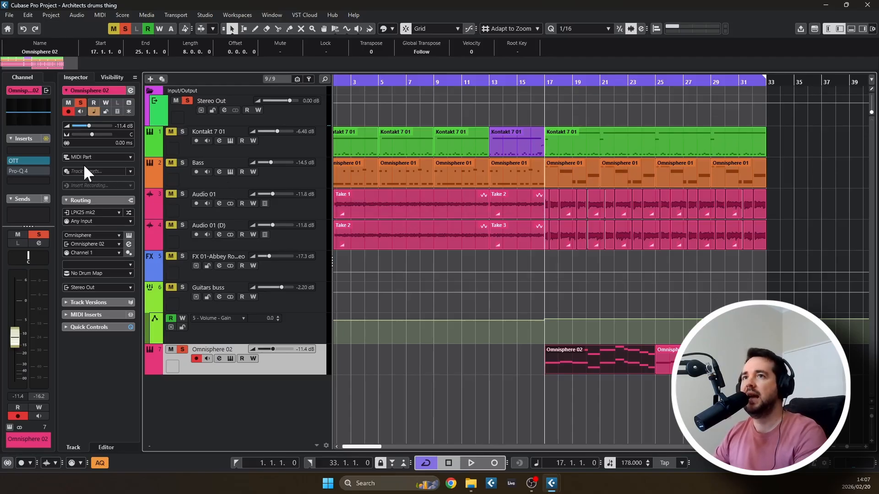
click(46, 139)
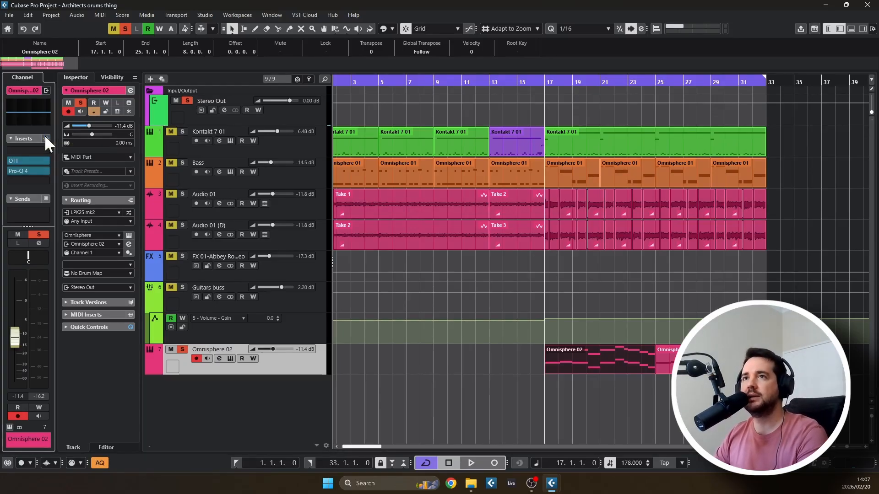
key(space)
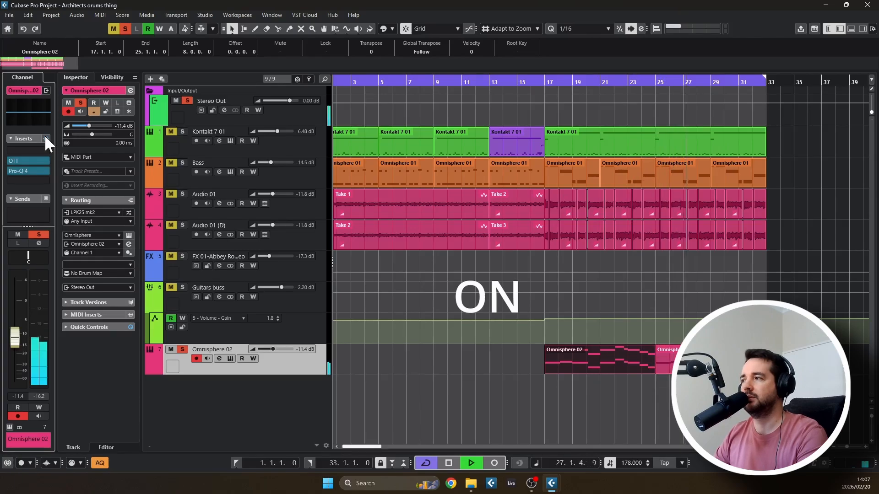
key(space)
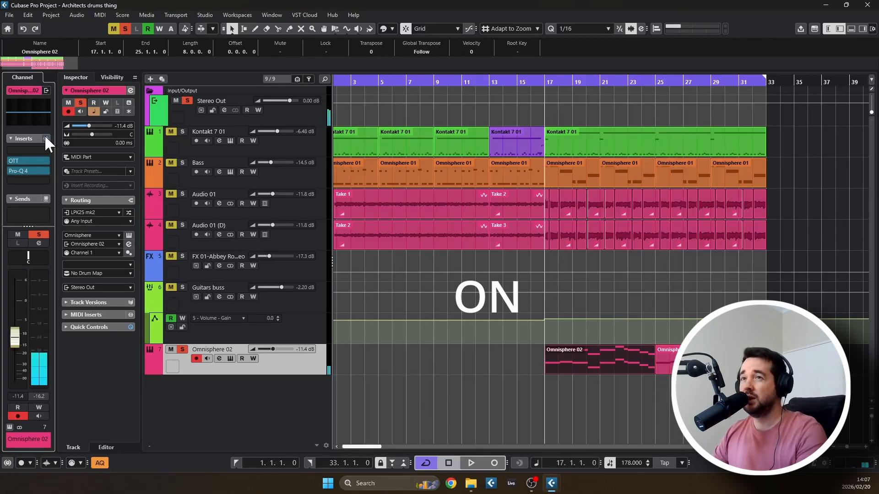
Inspect the OTT settings on Omnisphere 02, and compare its Pro-Q 4 insert bypassed and active during playback
click(19, 161)
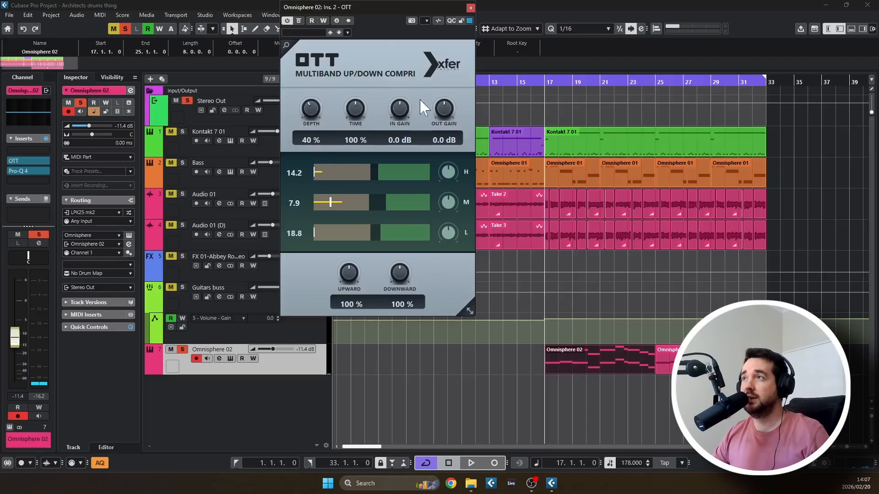
click(470, 8)
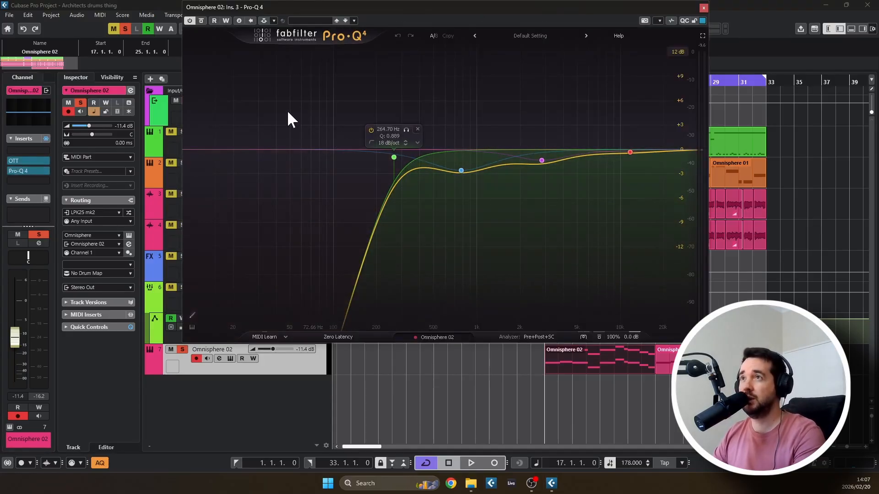
click(204, 21)
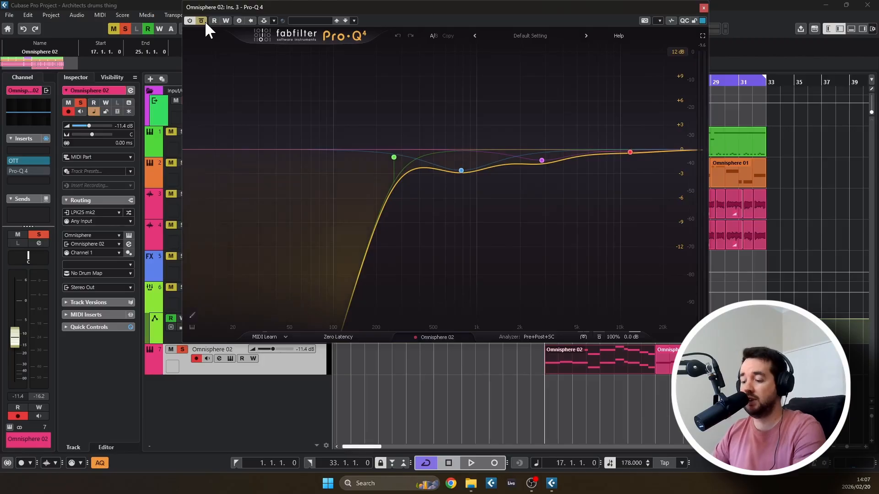
key(space)
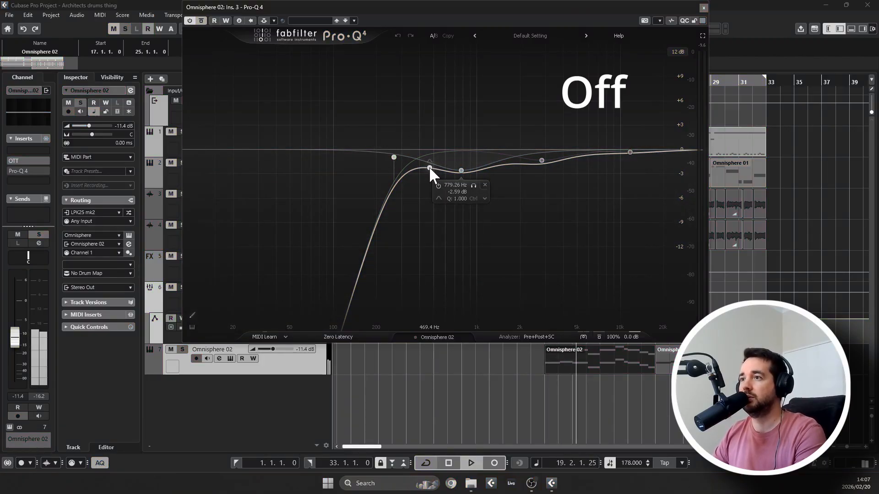
double_click(429, 167)
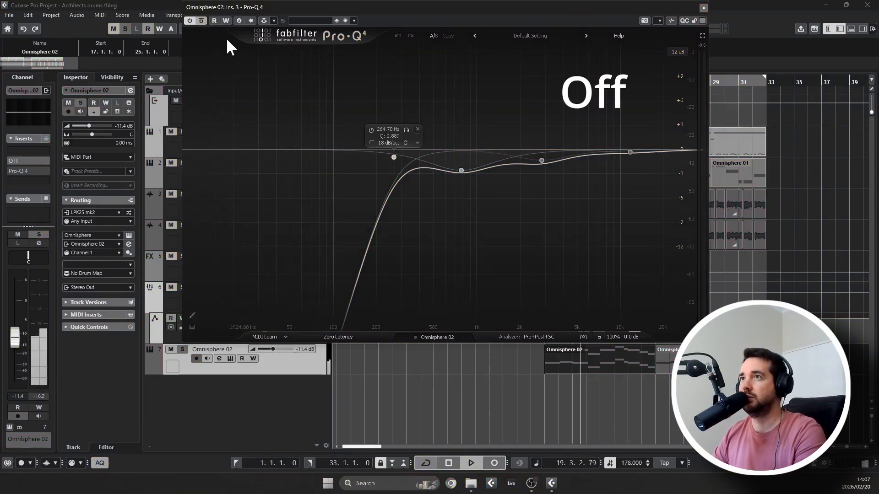
click(201, 21)
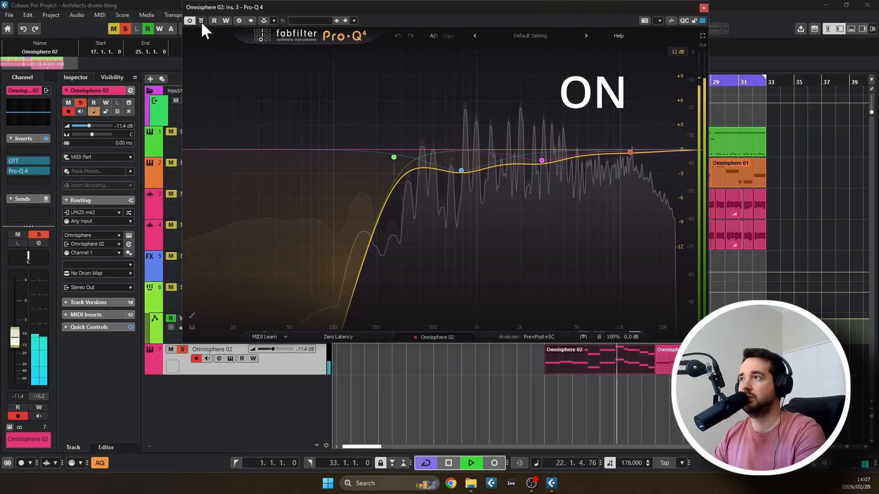
key(space)
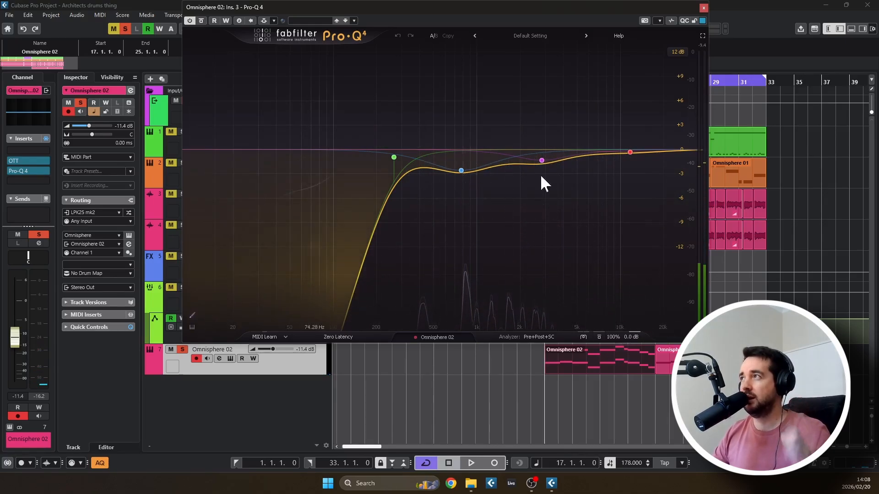
click(703, 7)
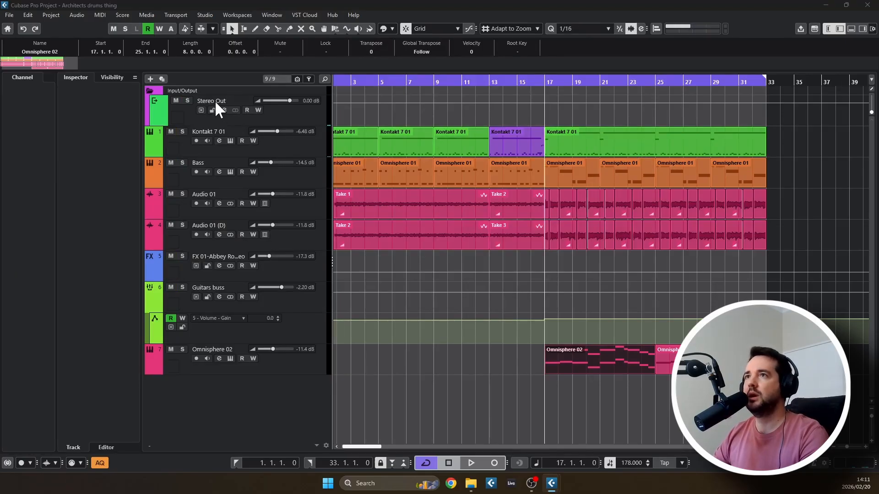
Select the Stereo Out channel, inspect its Raiser limiter settings, and close the plug-in
click(215, 100)
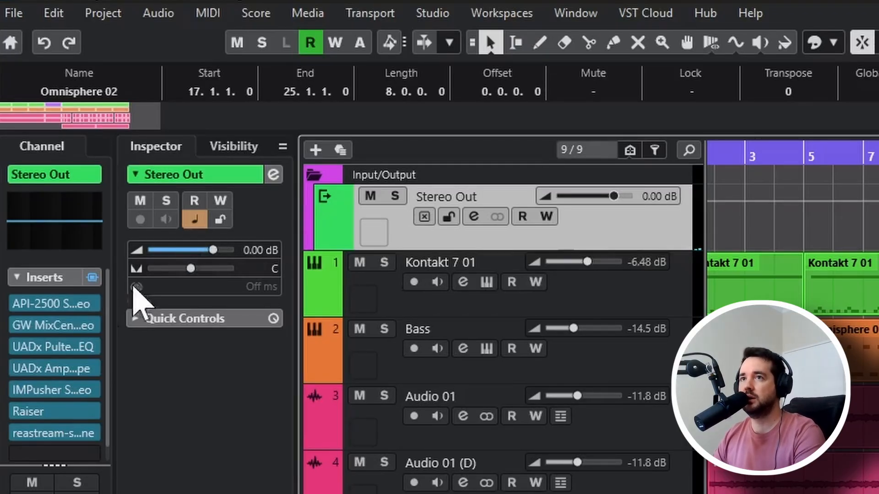
click(49, 410)
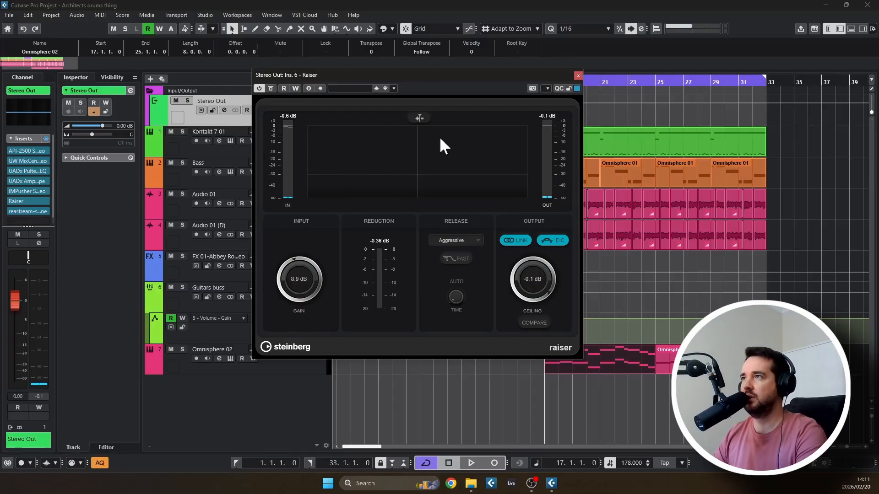
drag(429, 73, 456, 98)
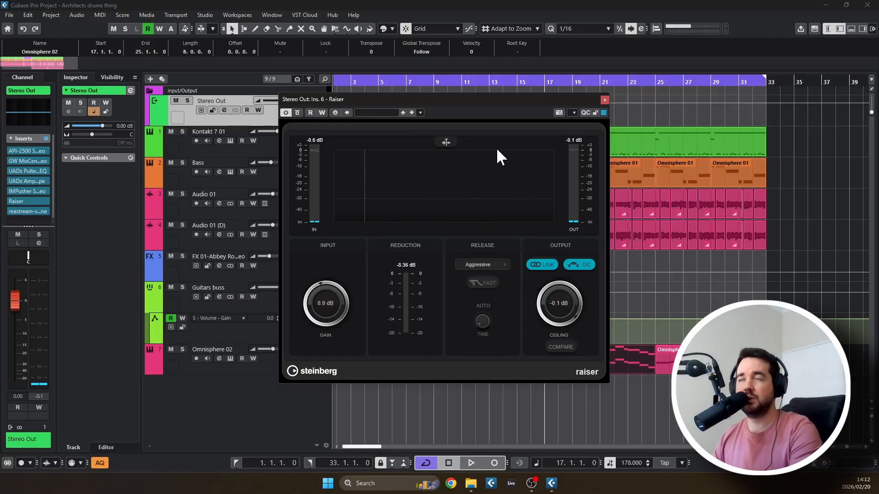
click(604, 100)
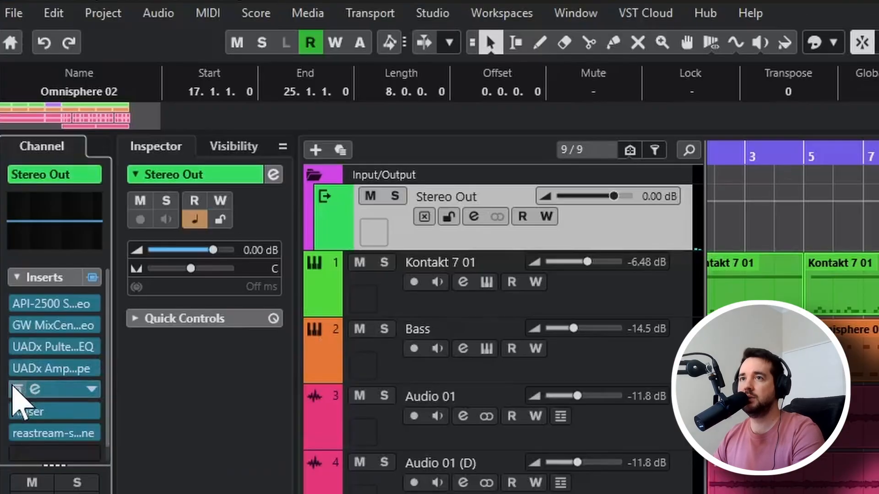
Inspect the API-2500 compressor on Stereo Out, compare the full mix with it bypassed and active, and close the plug-in
click(33, 304)
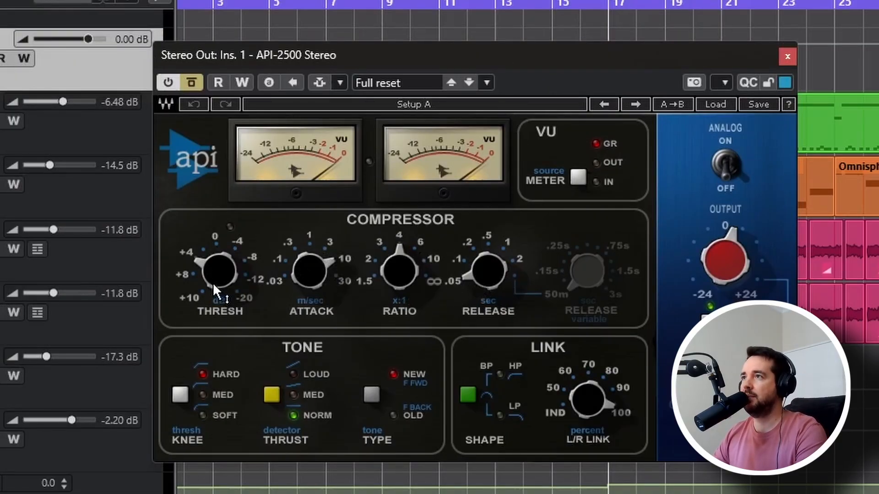
mouse_move(213, 284)
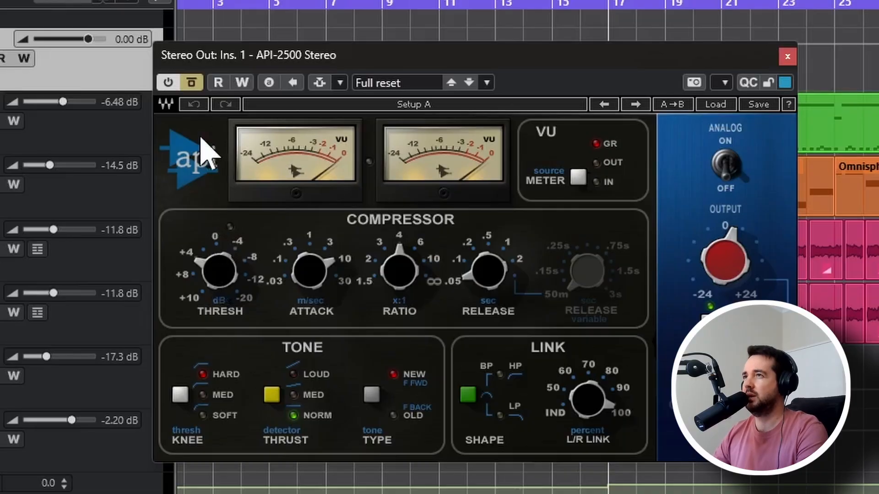
click(196, 83)
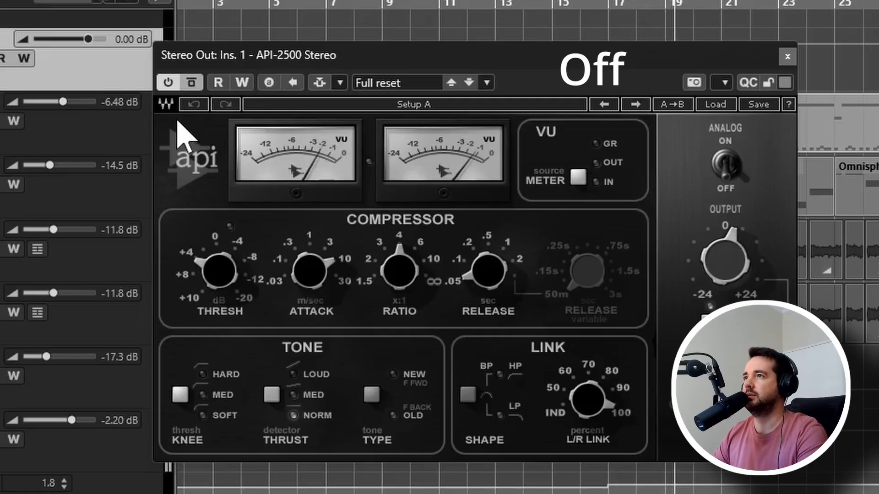
click(192, 84)
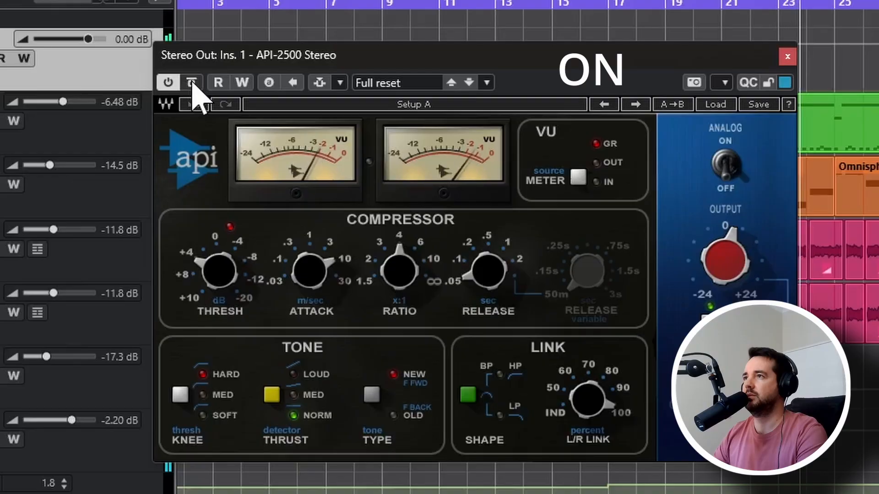
click(193, 84)
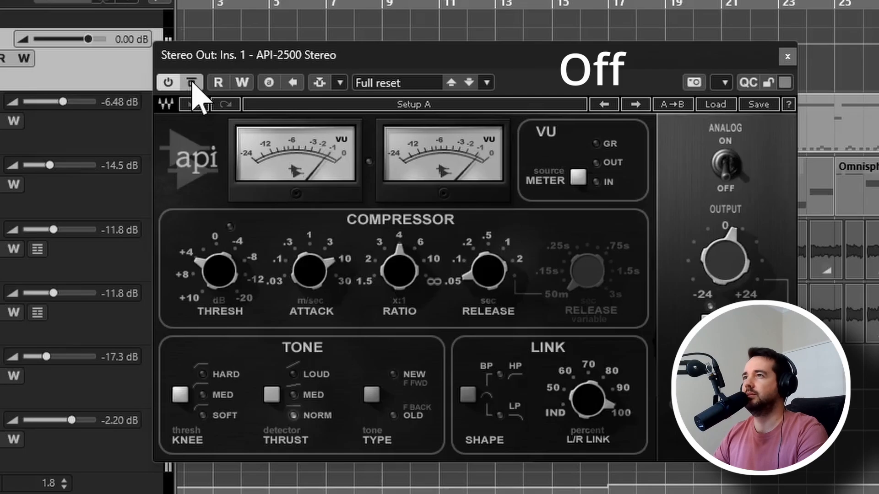
click(192, 84)
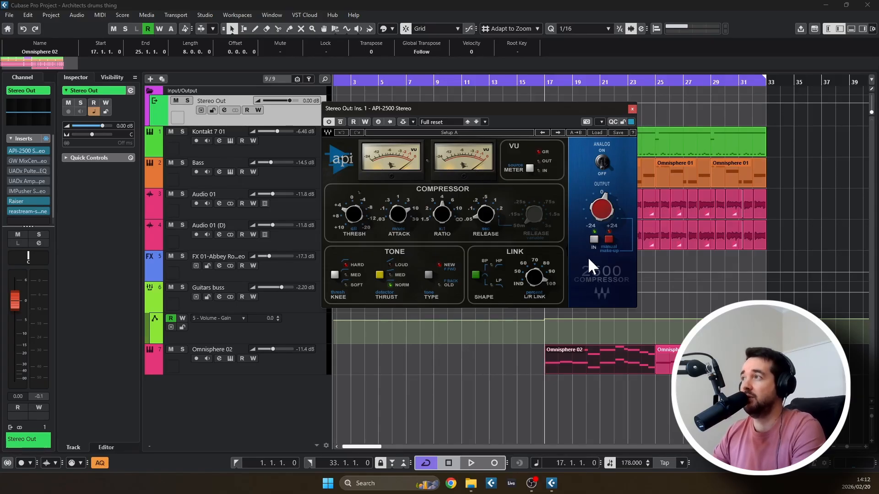
click(631, 109)
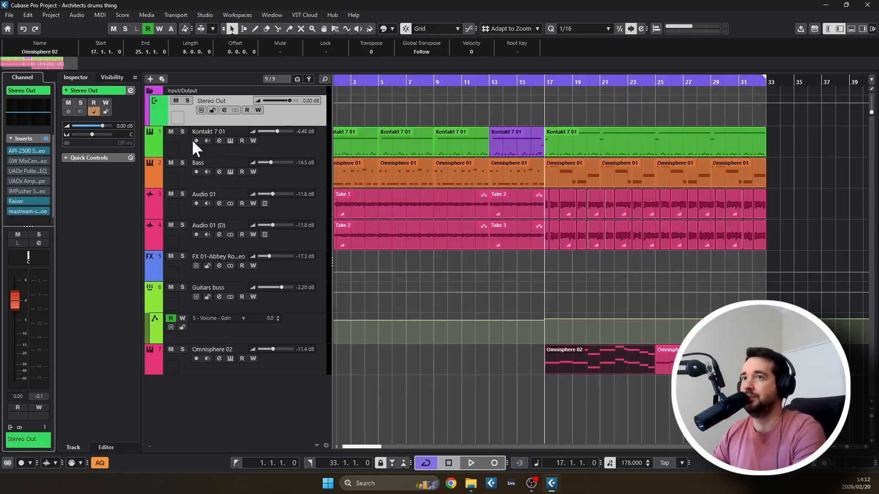
Open the GW MixCentric insert on Stereo Out and compare the full mix with it bypassed and active
click(18, 160)
drag(438, 29, 445, 120)
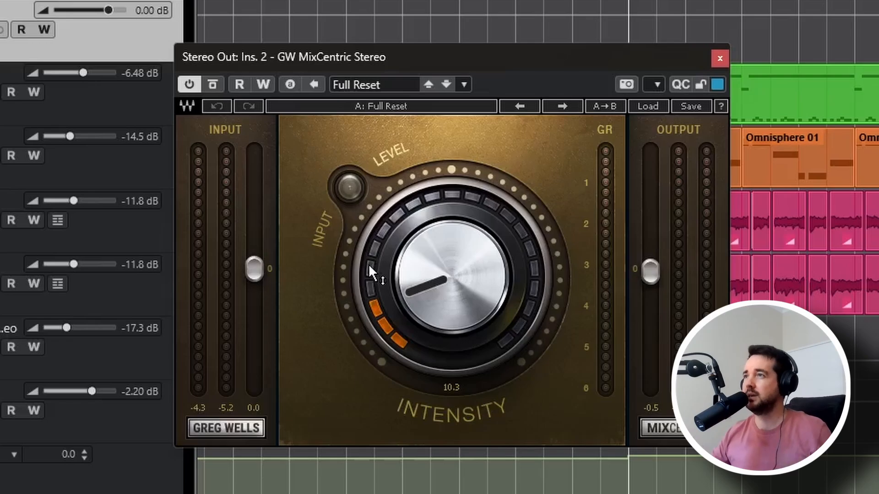
click(215, 85)
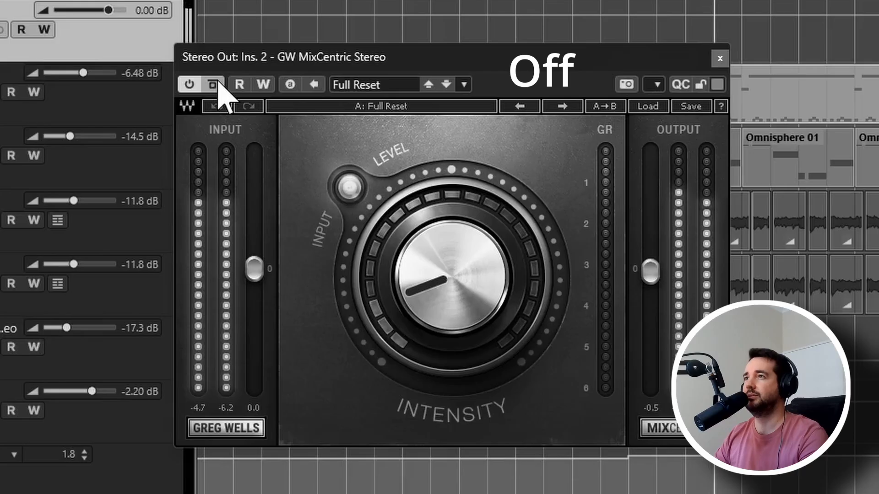
click(215, 85)
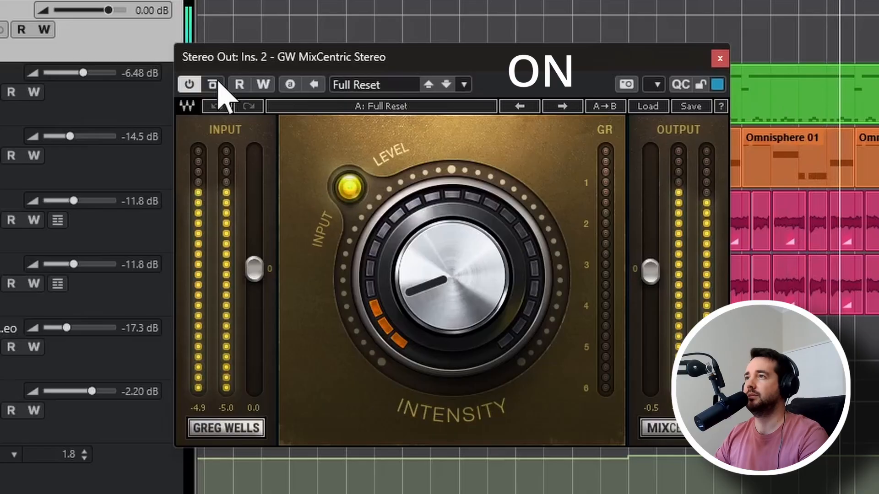
Repeat the bypassed and active comparison of GW MixCentric during full-mix playback, leave it active, and close the plug-in
click(215, 85)
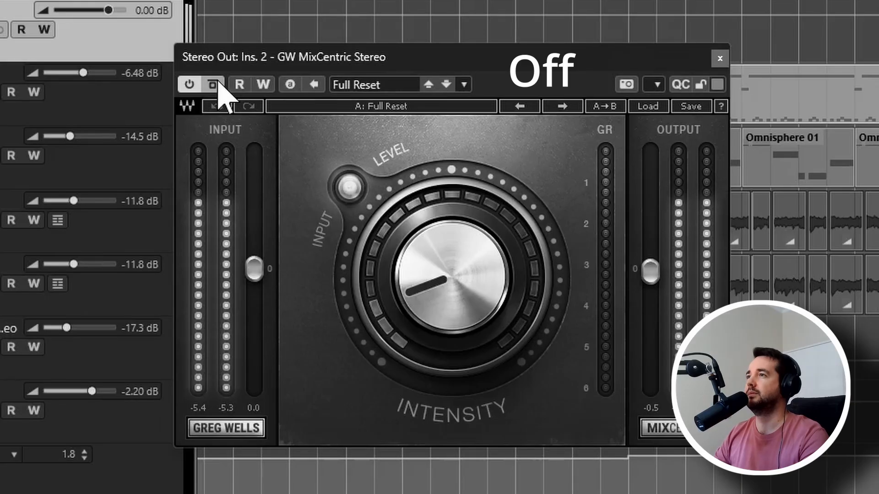
click(215, 85)
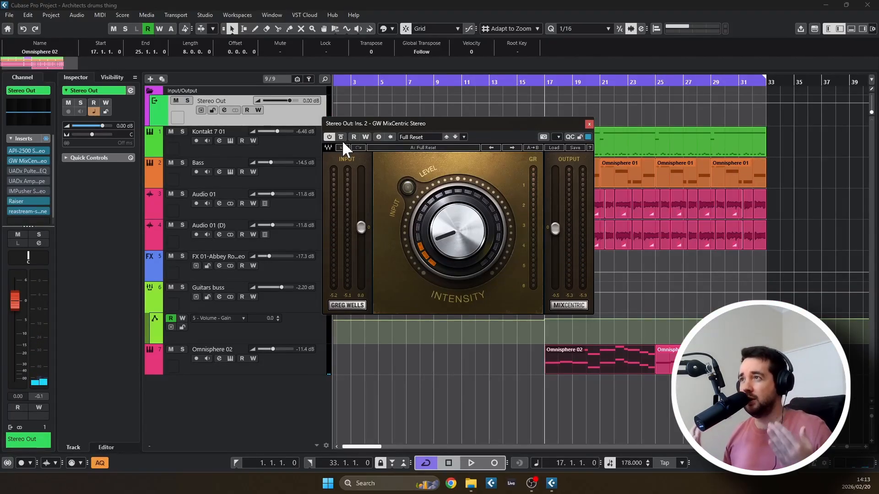
click(590, 123)
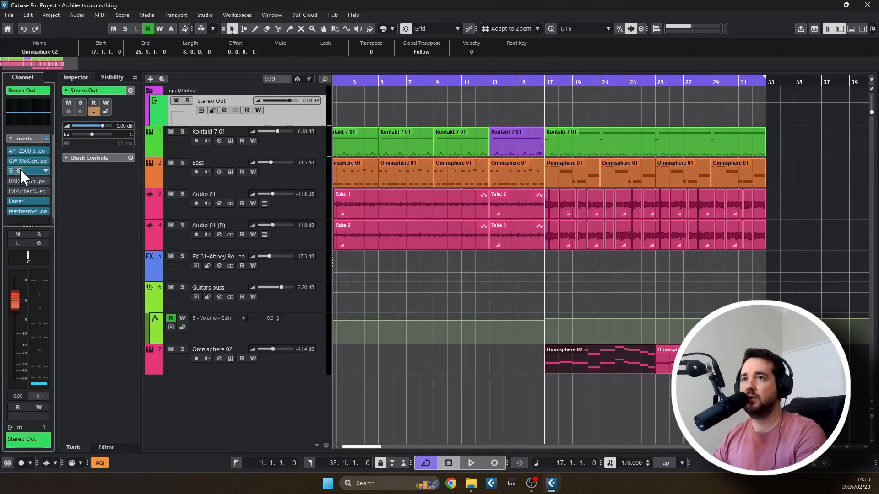
Activate the UADx Pultec EQP-1A insert on Stereo Out, compare the full mix with it bypassed and active, and close the plug-in
click(20, 168)
drag(417, 186, 446, 170)
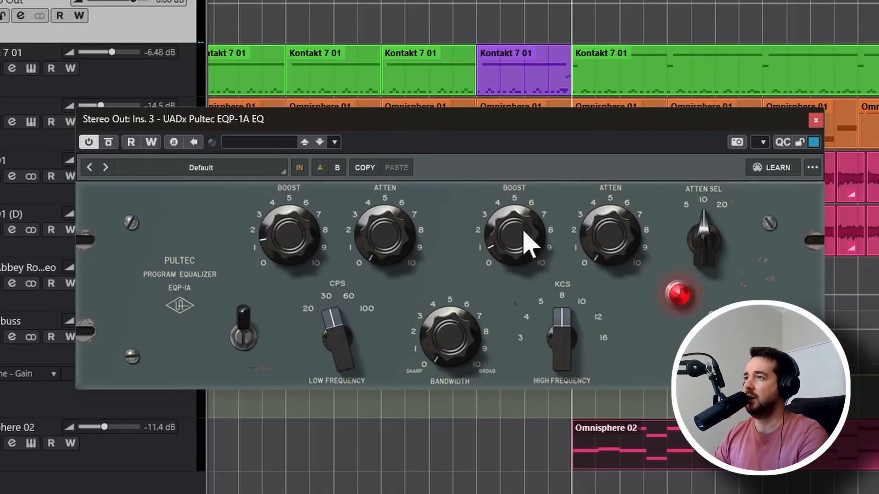
click(109, 142)
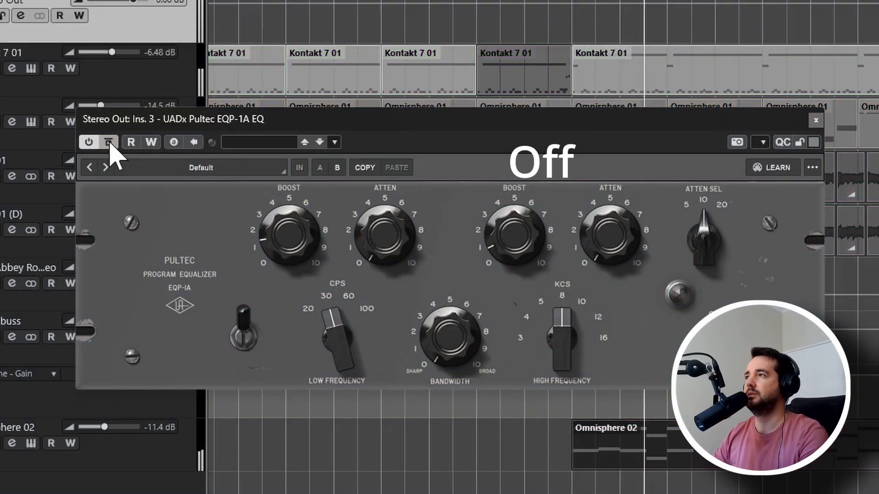
click(108, 142)
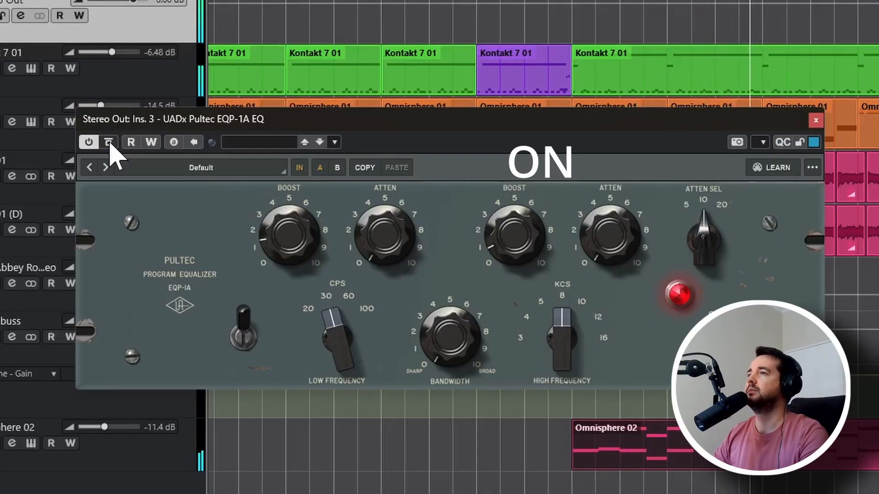
click(108, 142)
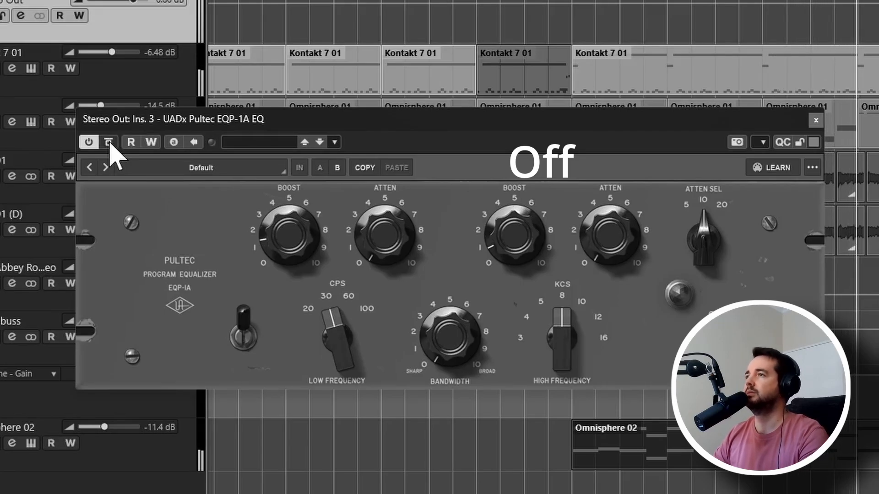
click(109, 142)
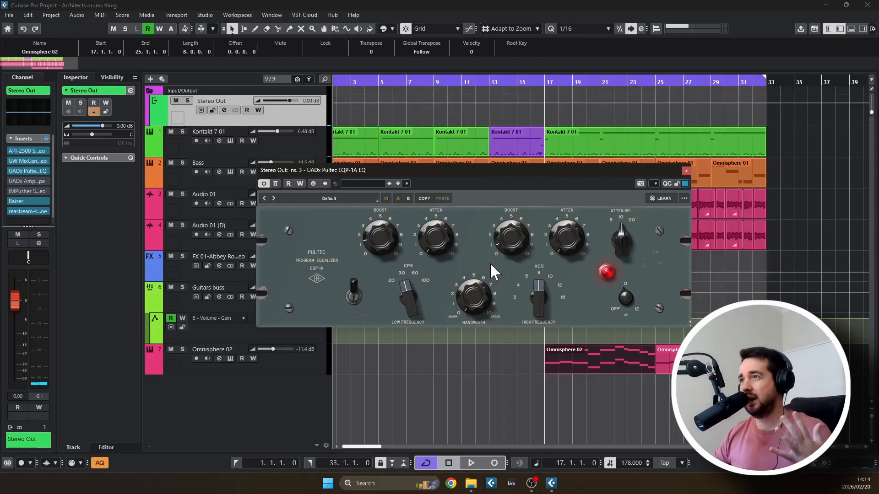
click(686, 172)
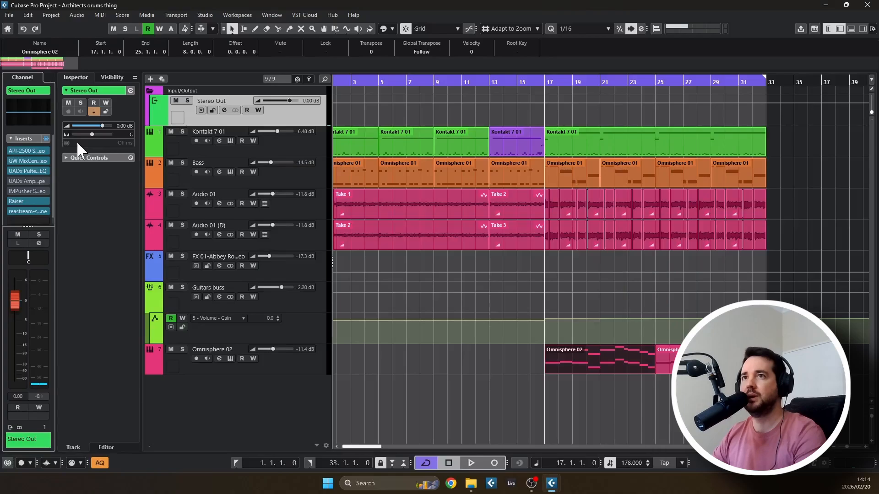
Activate the UADx Ampex ATR-102 tape insert on Stereo Out, compare the full mix with it bypassed and active, and close the plug-in
click(19, 181)
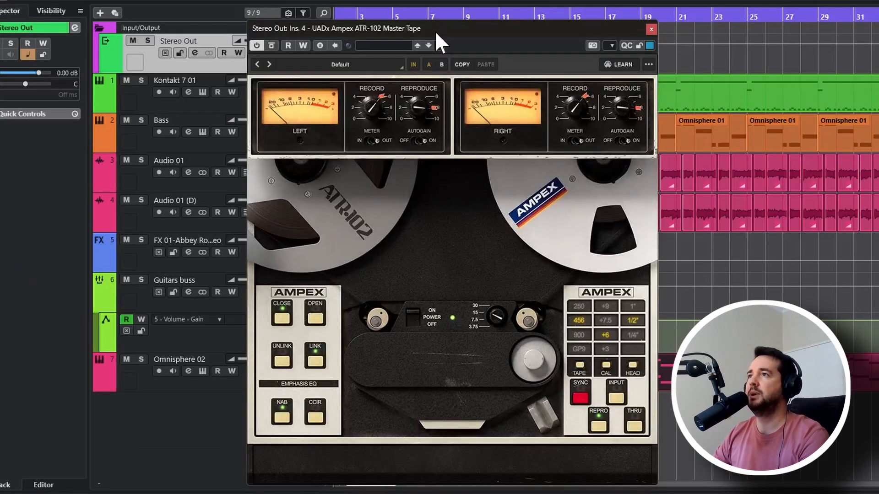
drag(447, 30, 517, 19)
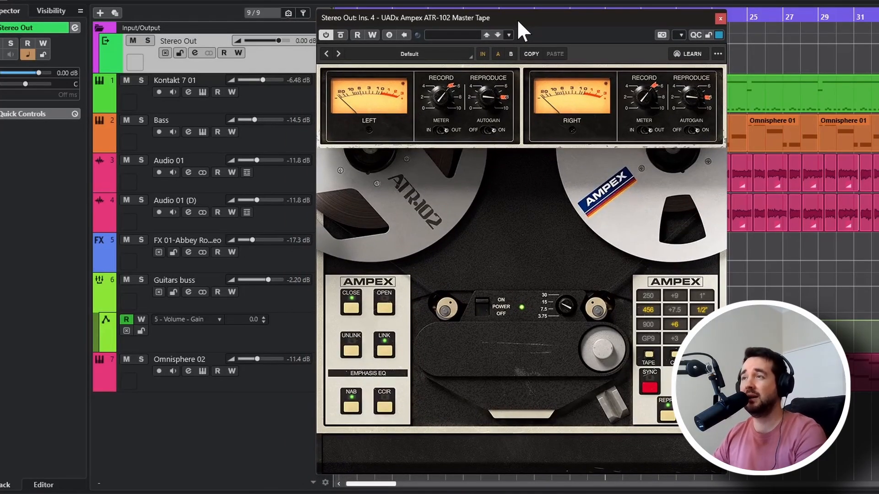
click(344, 36)
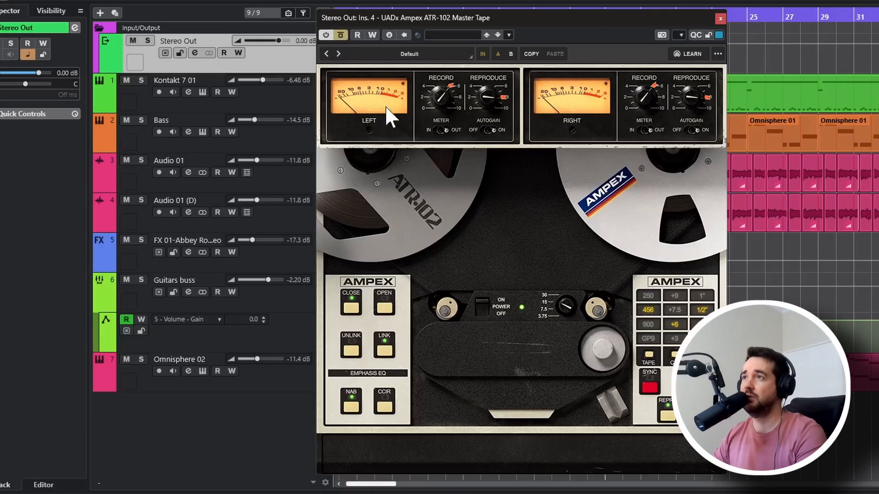
click(343, 34)
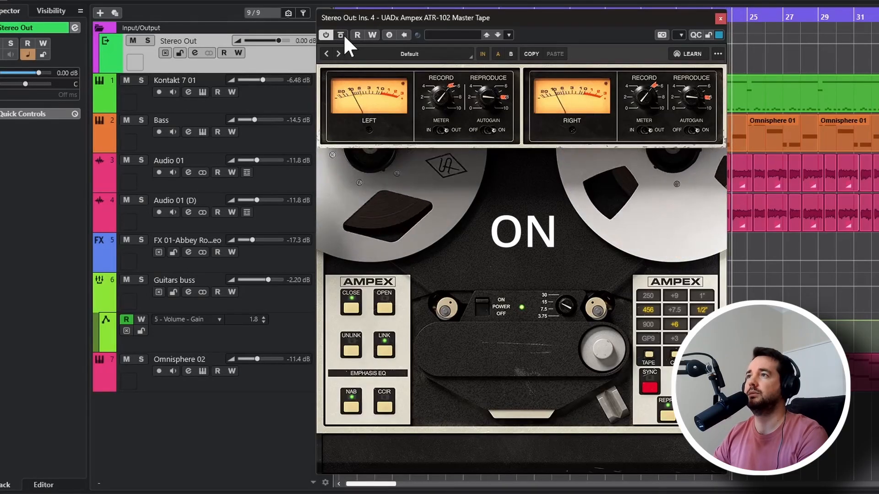
click(344, 34)
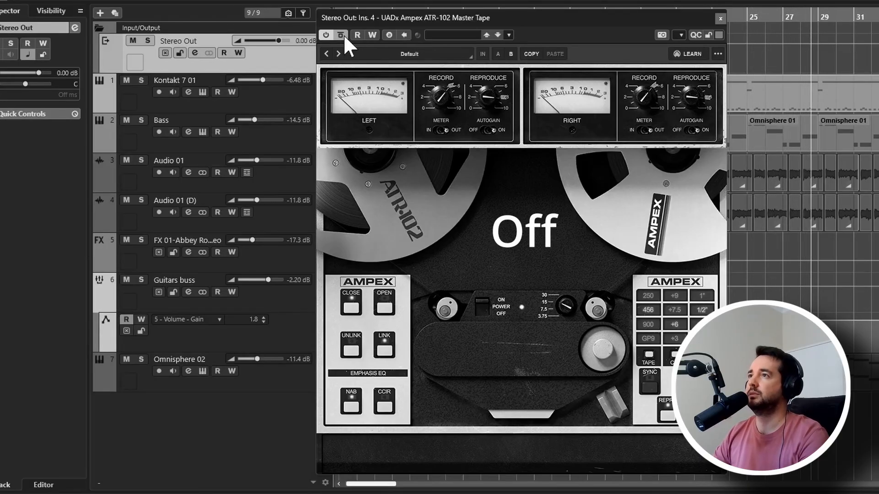
click(344, 34)
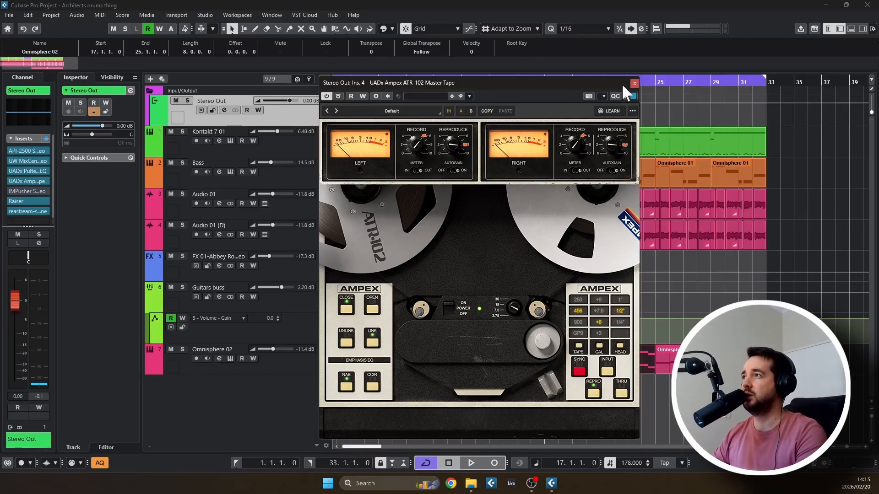
click(634, 84)
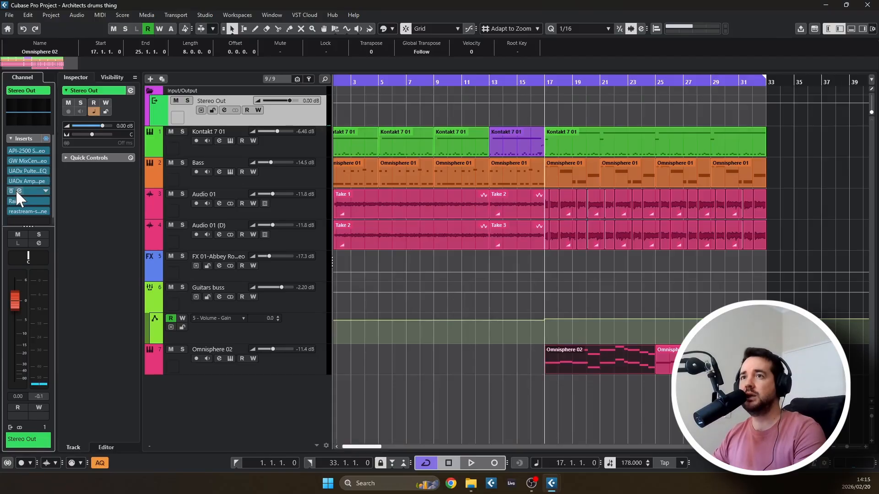
Activate the IMPusher insert on Stereo Out, compare the full mix with it bypassed and active, and close the plug-in
click(18, 190)
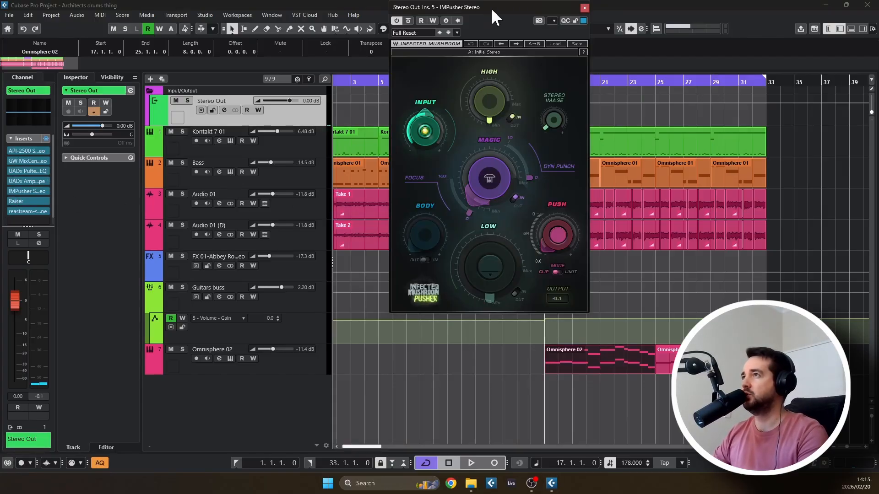
drag(491, 10, 492, 96)
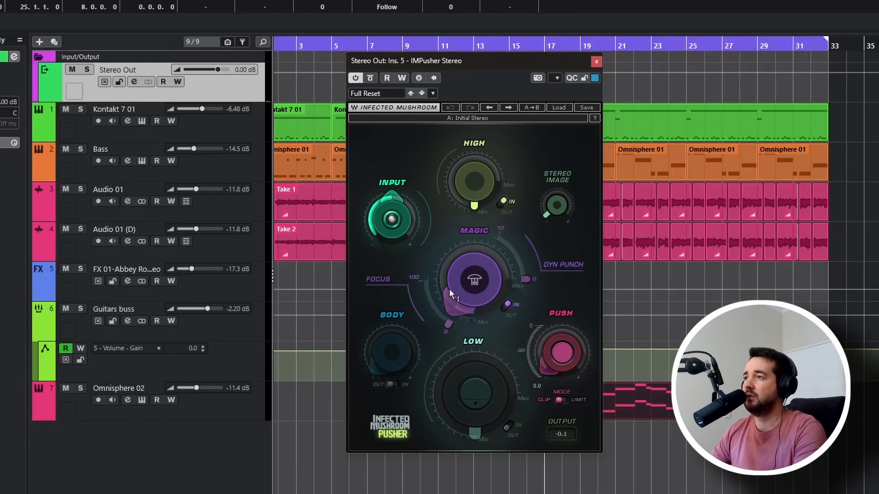
mouse_move(473, 292)
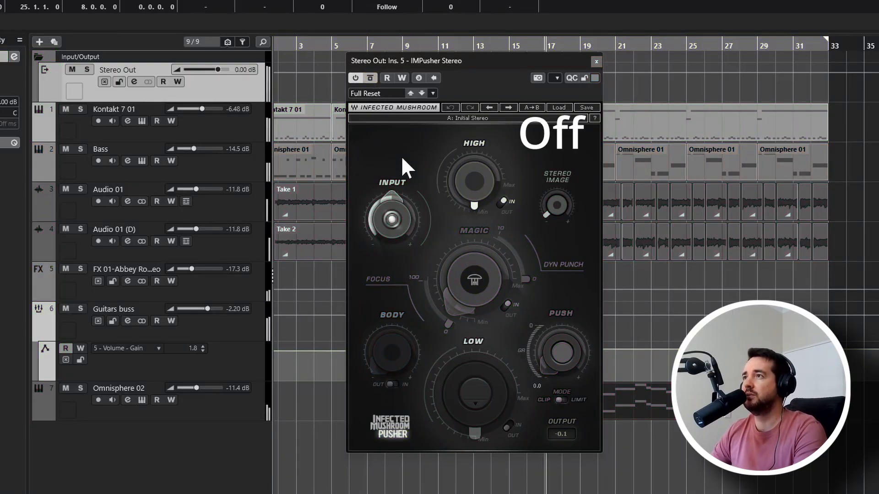
click(375, 78)
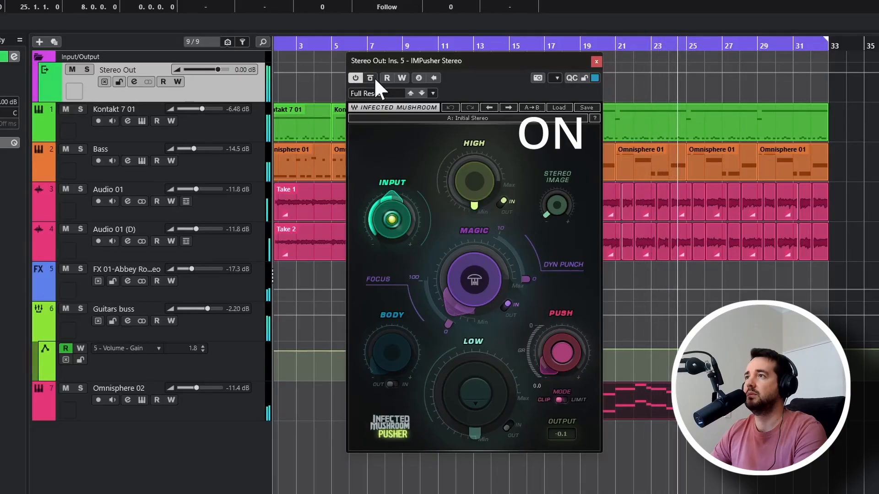
click(374, 78)
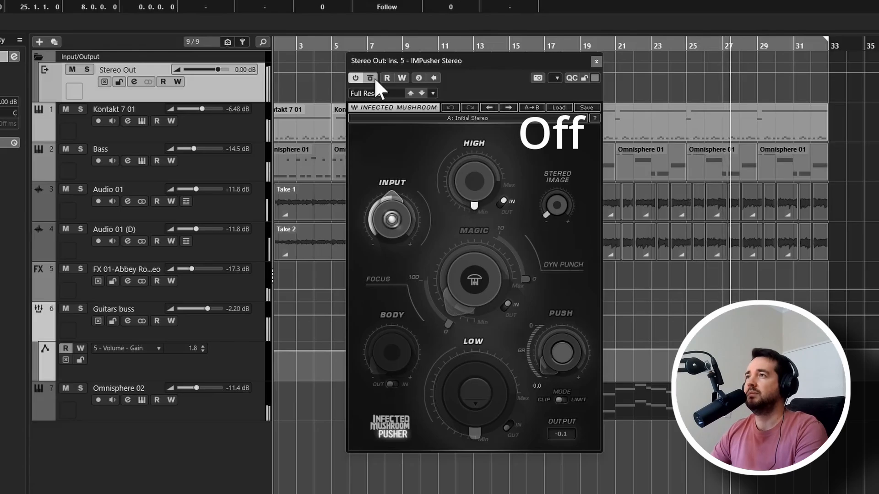
click(374, 77)
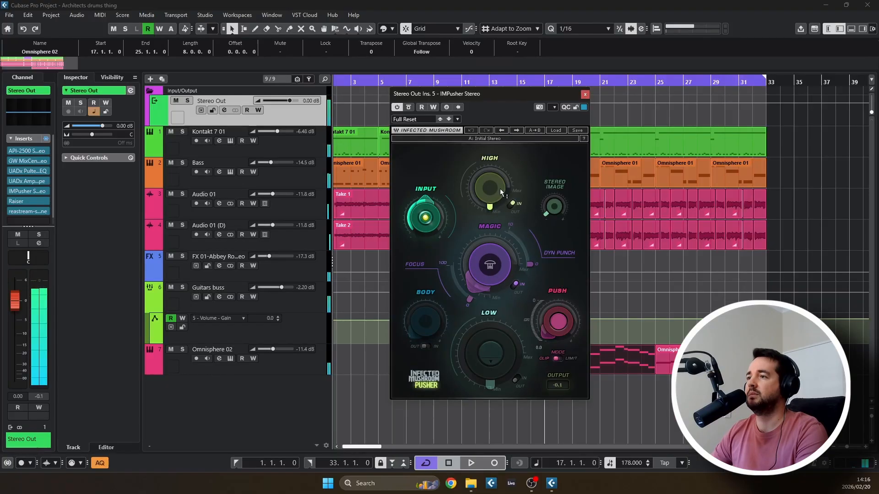
mouse_move(499, 189)
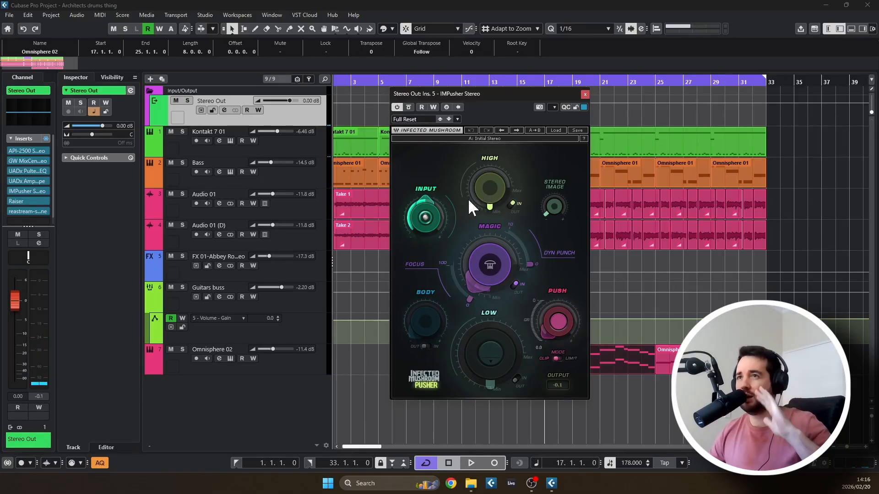
click(585, 95)
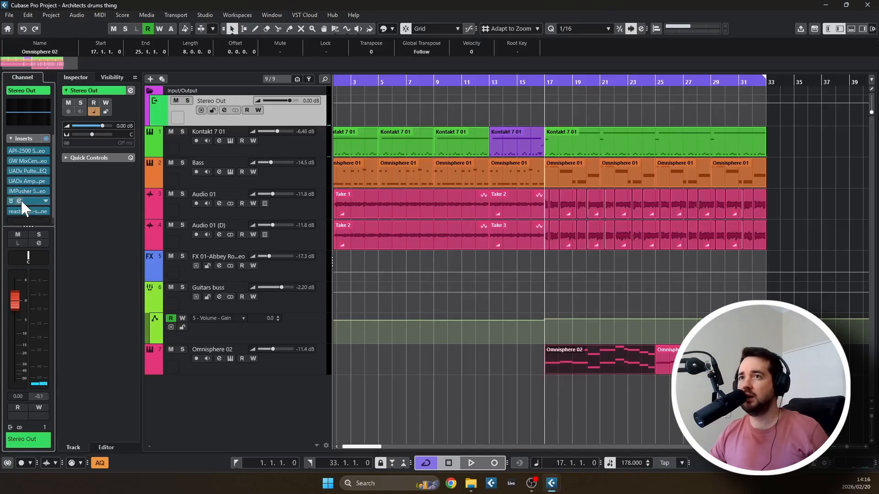
Inspect the Raiser limiter's release modes on Stereo Out, keeping Aggressive, and compare the full mix with the limiter bypassed and active
click(21, 200)
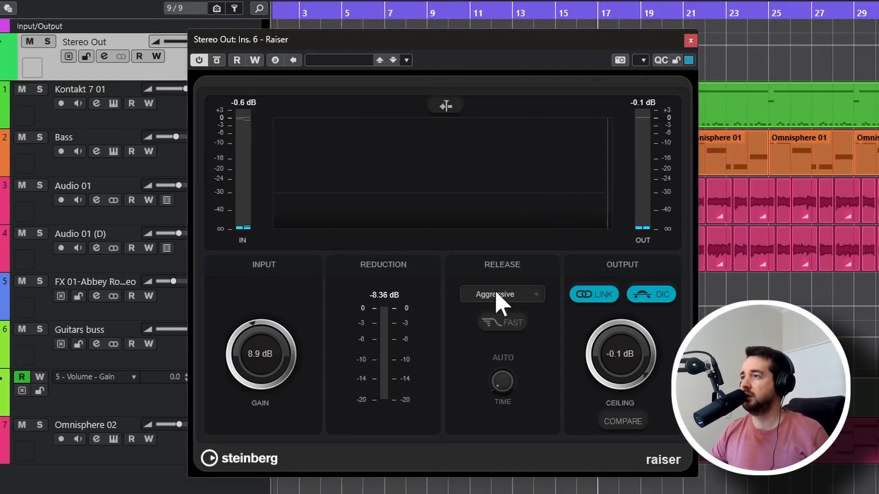
click(480, 266)
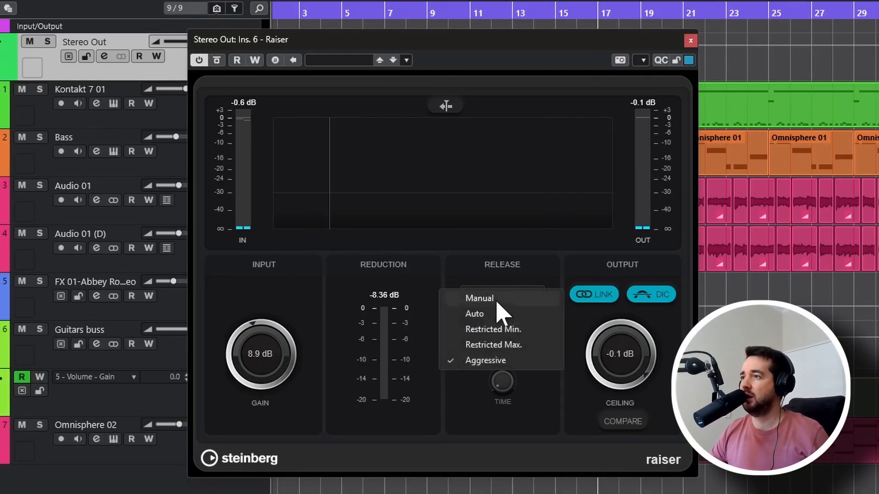
click(497, 368)
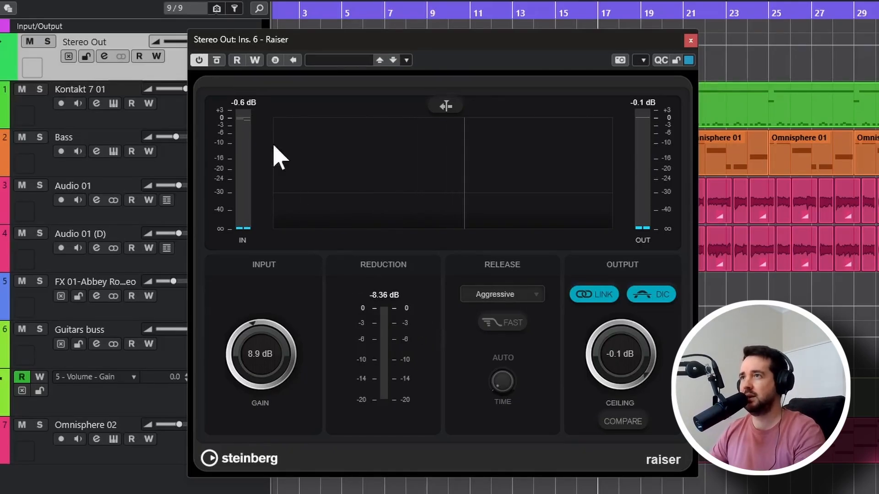
click(217, 60)
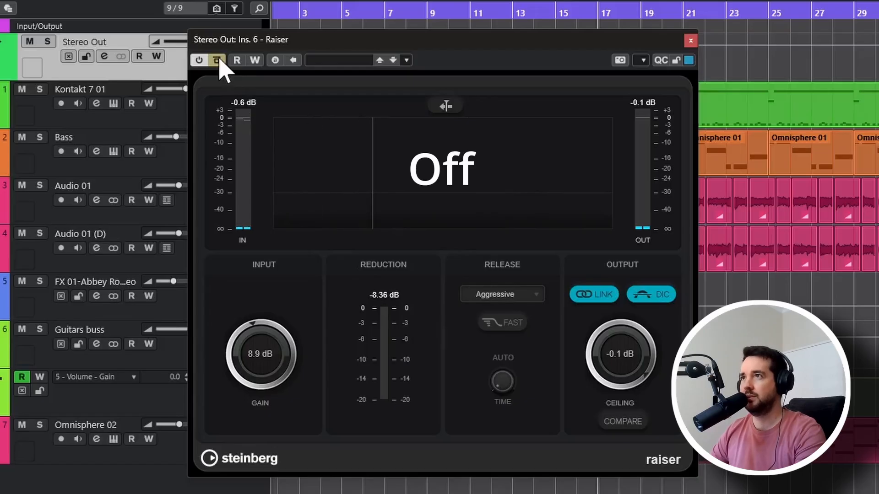
key(space)
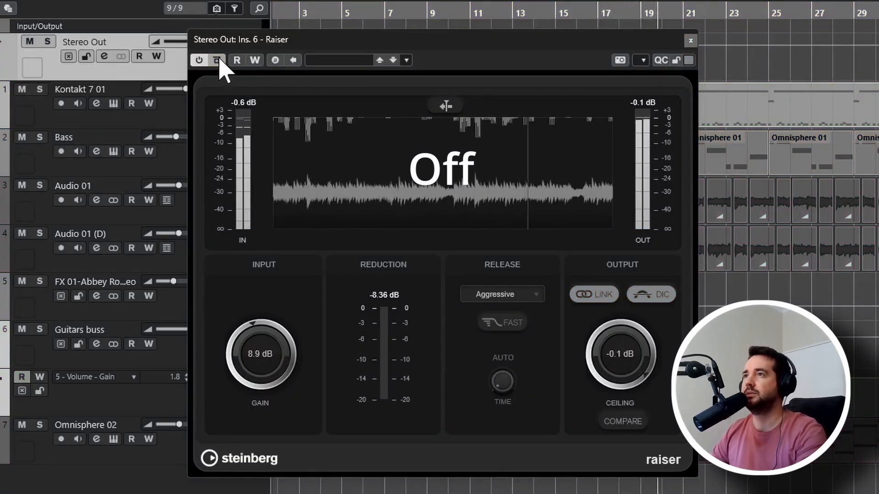
click(217, 60)
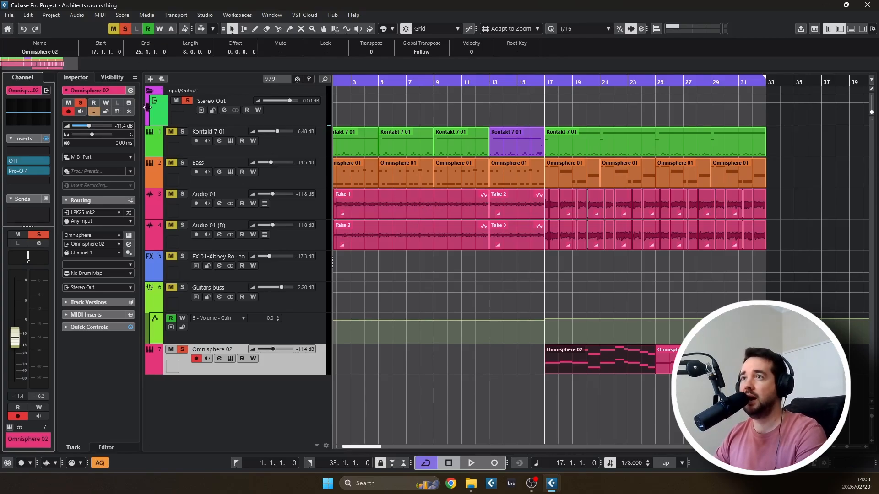
Deactivate all solo states in the project so every track plays
click(126, 29)
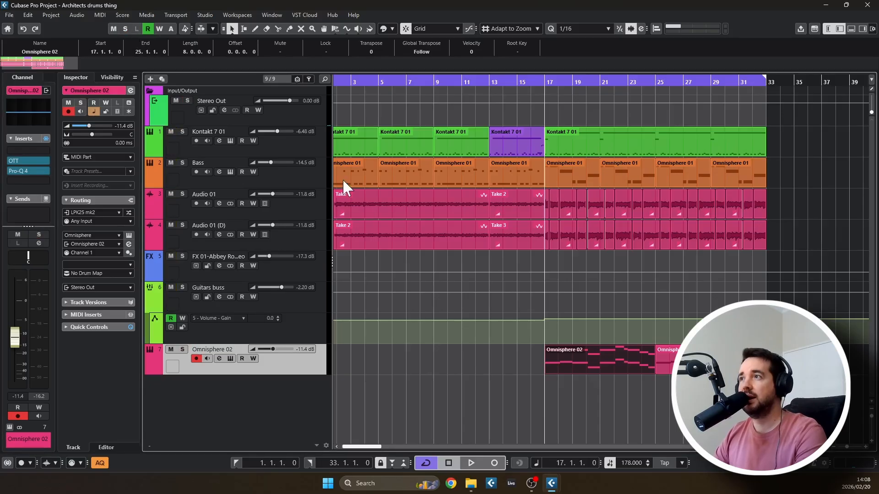